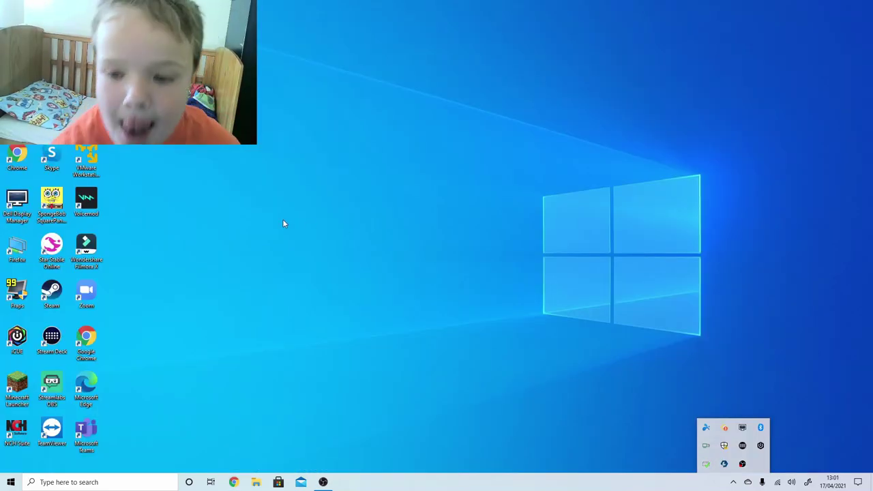
# Browse through This PC to the OBS folder on the Videos (V:) drive and select all its video files
pyautogui.click(254, 484)
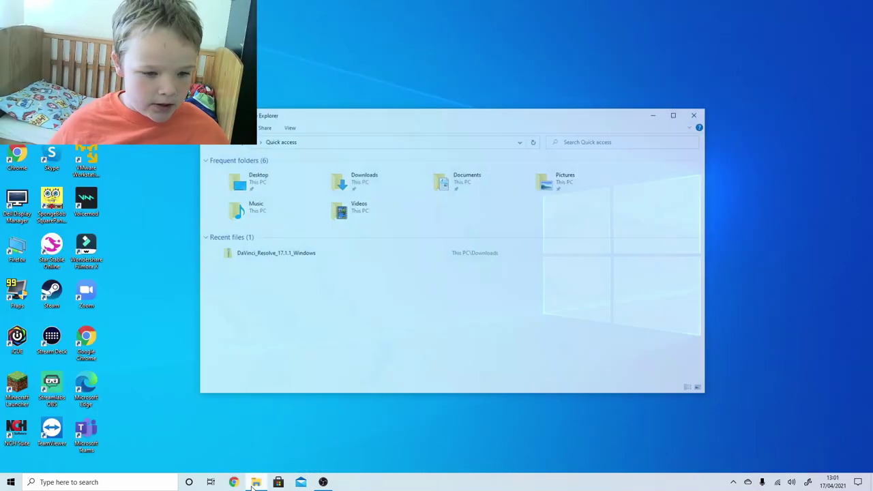
pyautogui.click(300, 140)
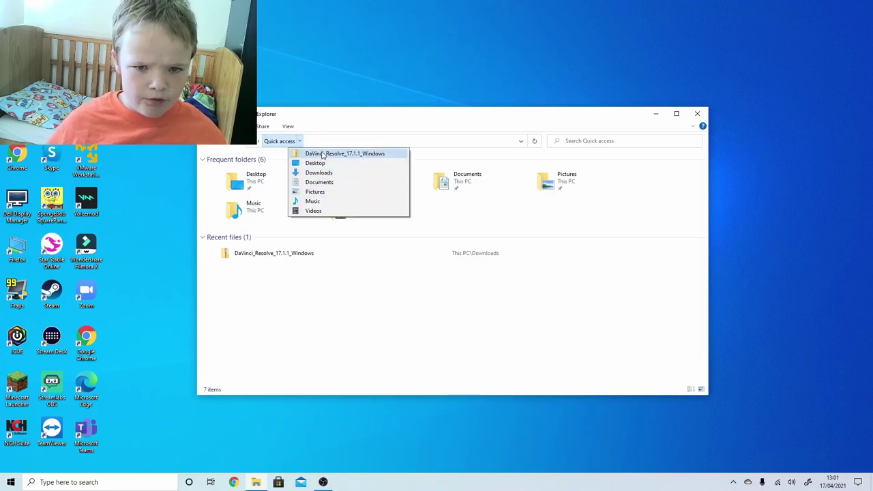
pyautogui.click(350, 141)
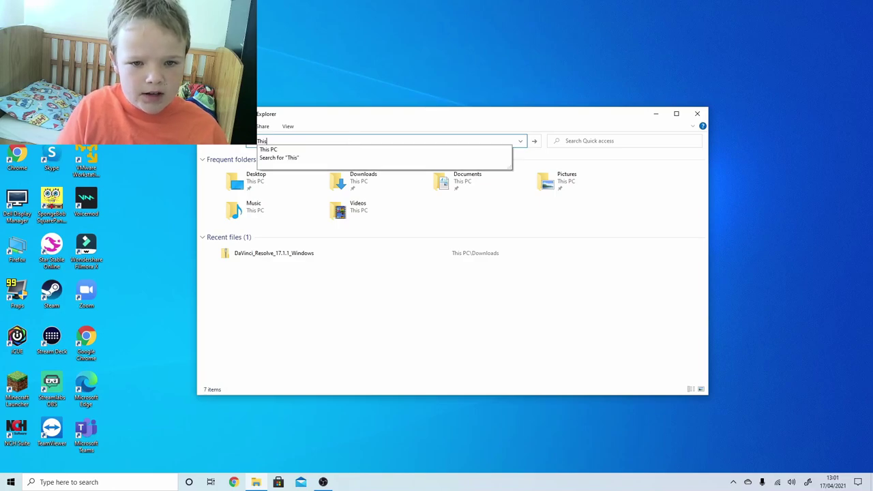
pyautogui.click(320, 150)
pyautogui.click(387, 242)
pyautogui.doubleClick(387, 243)
pyautogui.doubleClick(241, 175)
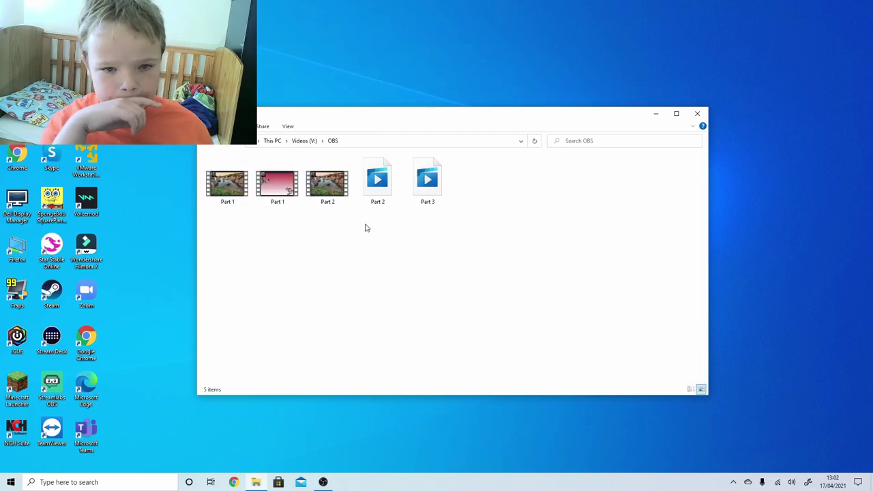
pyautogui.moveTo(529, 213); pyautogui.dragTo(145, 194)
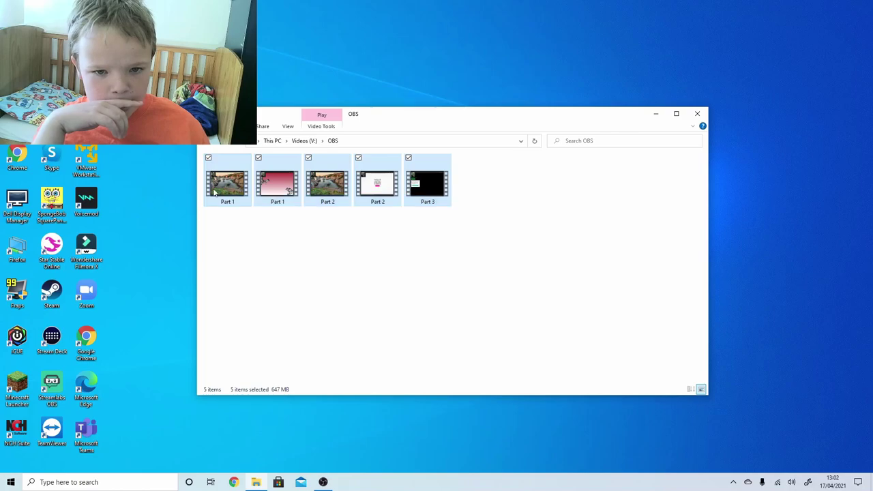
# Check the Documents folder under This PC for recordings and close File Explorer
pyautogui.click(304, 141)
pyautogui.click(273, 142)
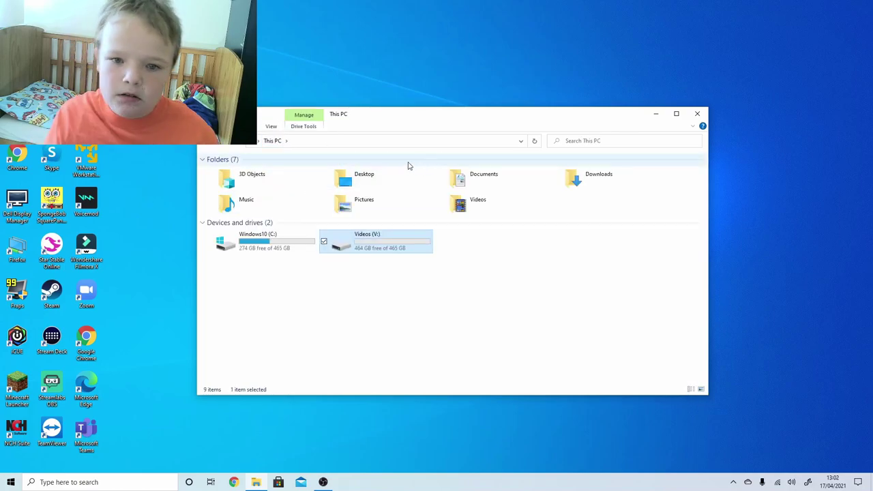
pyautogui.doubleClick(462, 183)
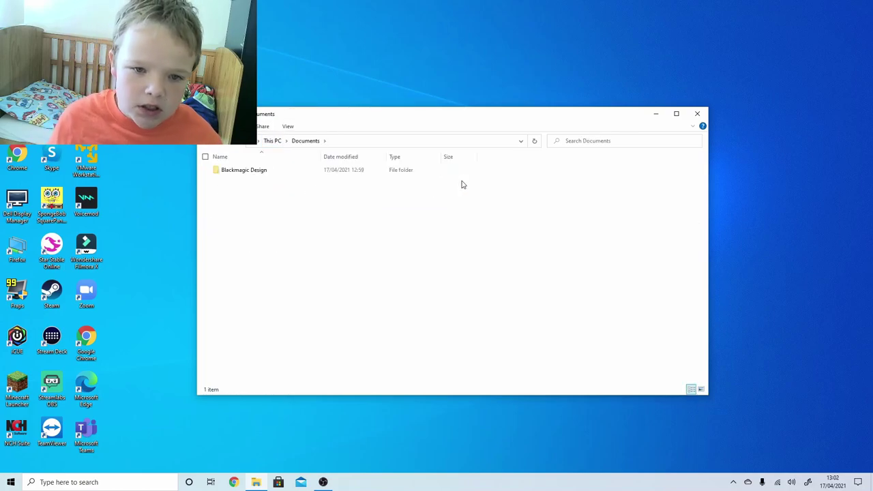
pyautogui.click(273, 141)
pyautogui.click(696, 115)
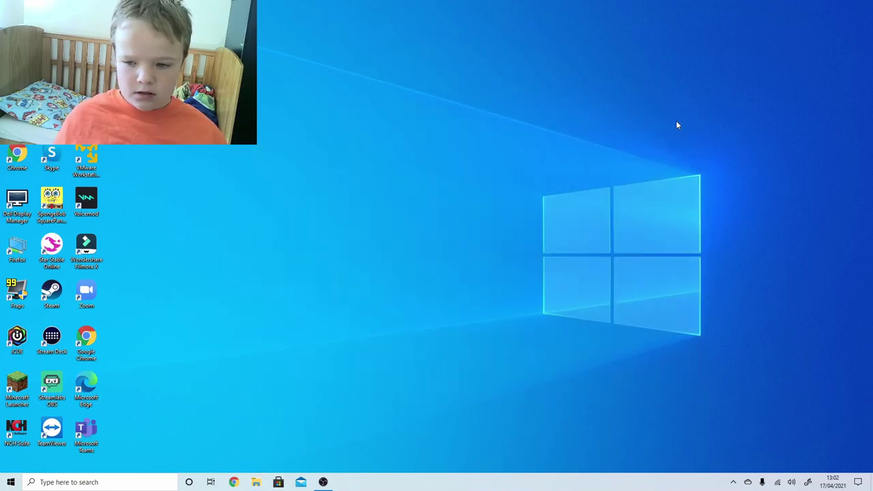
# Switch to OBS, show its recordings folder in File Explorer, and minimise the OBS window
pyautogui.press('super')
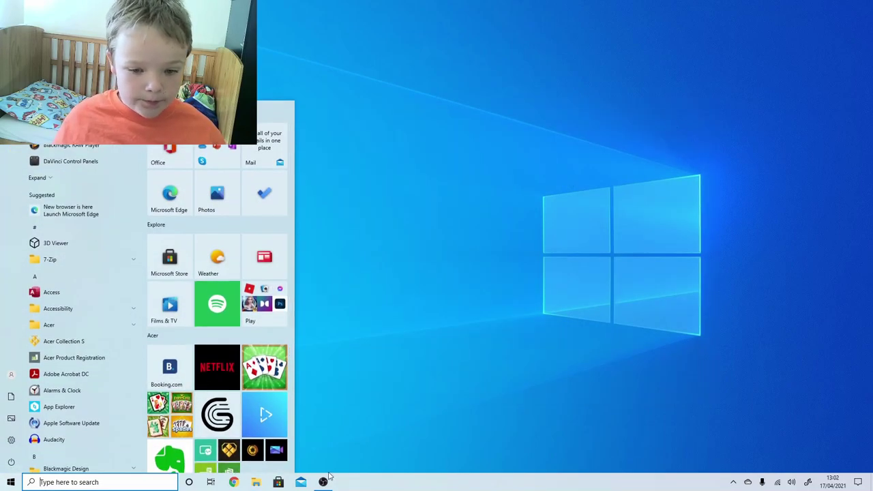
pyautogui.click(324, 482)
pyautogui.click(200, 75)
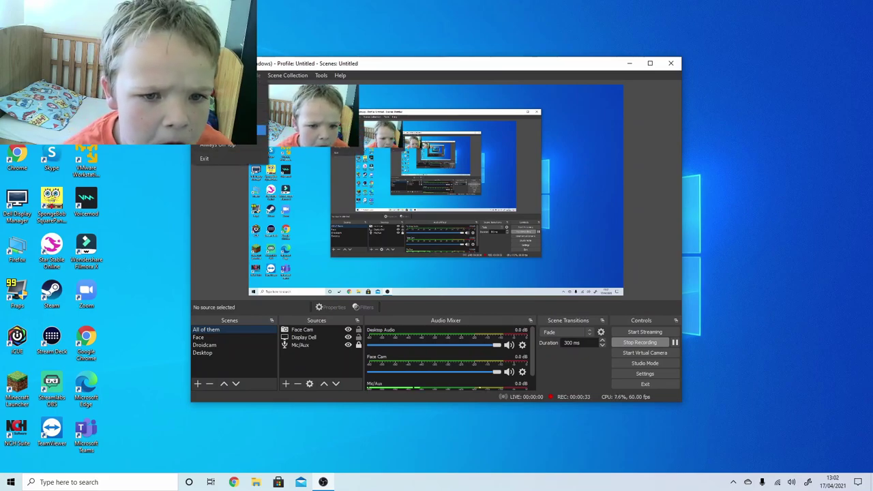
pyautogui.click(232, 86)
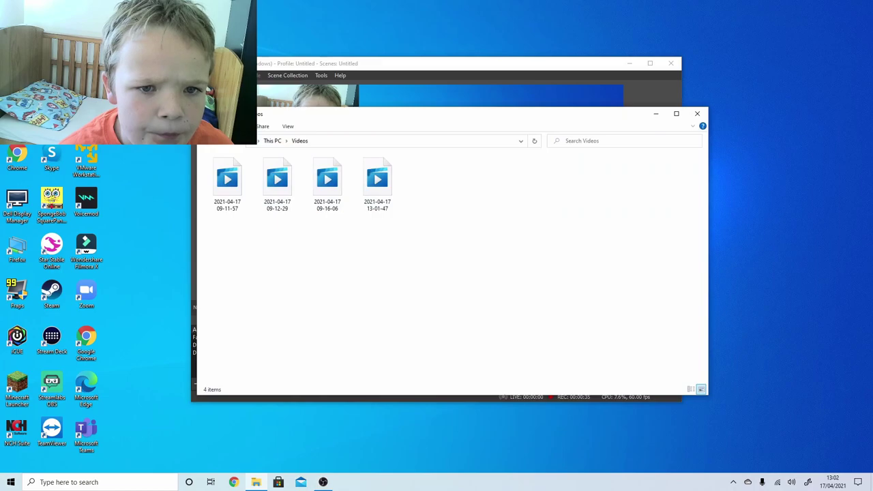
pyautogui.click(629, 62)
pyautogui.click(335, 191)
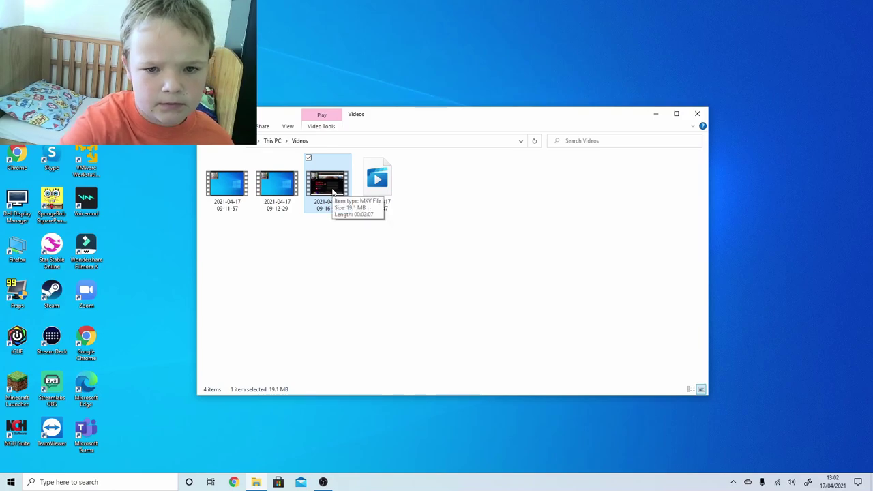
pyautogui.doubleClick(333, 193)
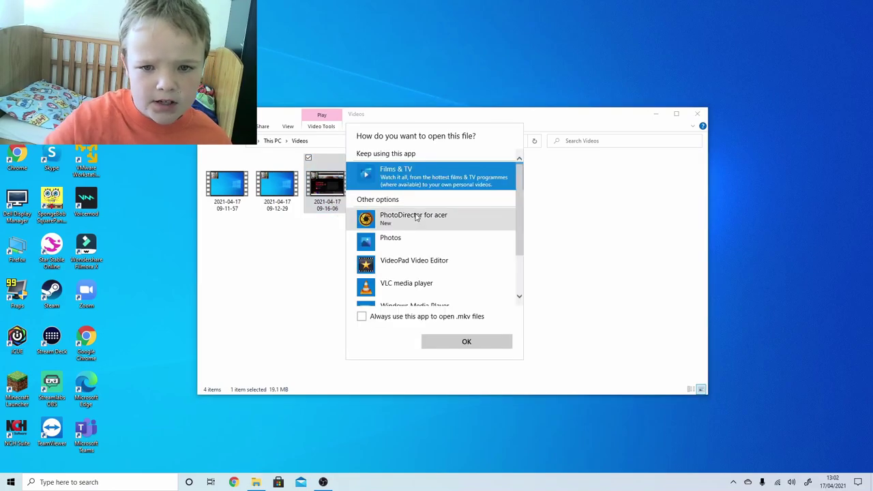
pyautogui.scroll(-1, 403, 257)
pyautogui.scroll(2, 403, 263)
pyautogui.scroll(-2, 403, 263)
pyautogui.scroll(1, 408, 269)
pyautogui.click(411, 258)
pyautogui.click(387, 316)
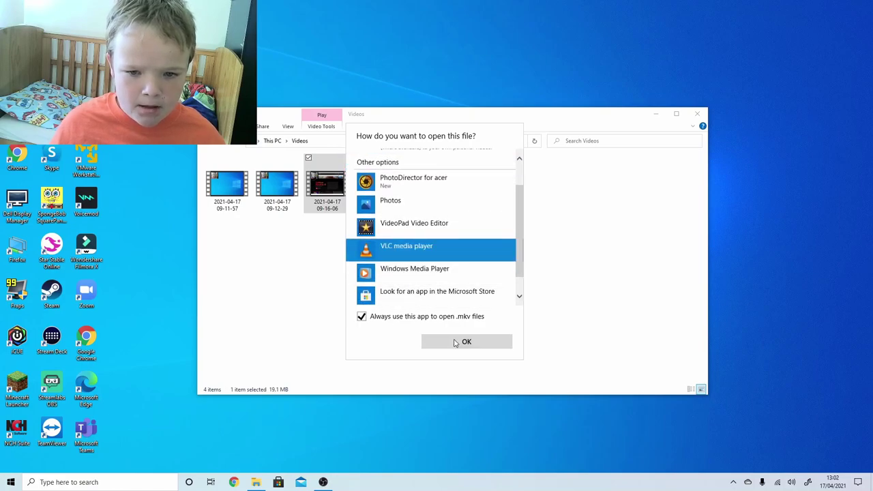
pyautogui.click(464, 341)
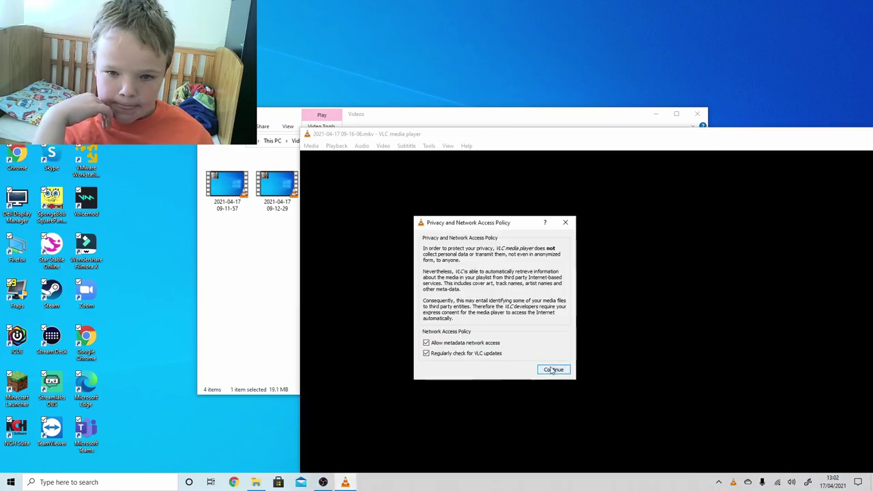
# Accept VLC's network access policy with metadata access and update checks enabled, preview the recording, and close the player
pyautogui.click(552, 370)
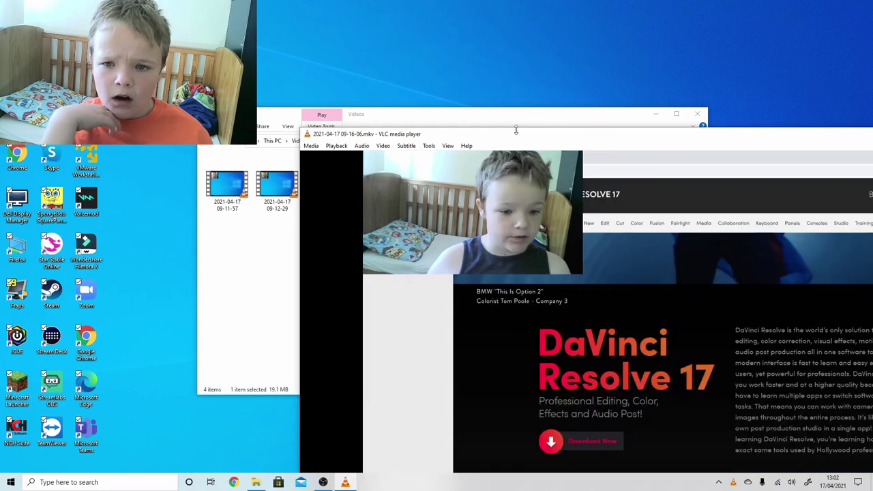
pyautogui.moveTo(516, 129); pyautogui.dragTo(256, 42)
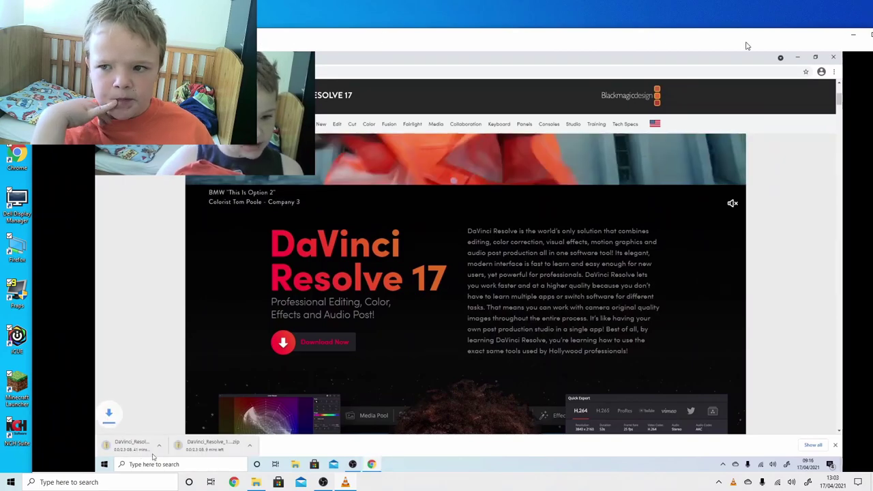
pyautogui.moveTo(631, 39); pyautogui.dragTo(598, 37)
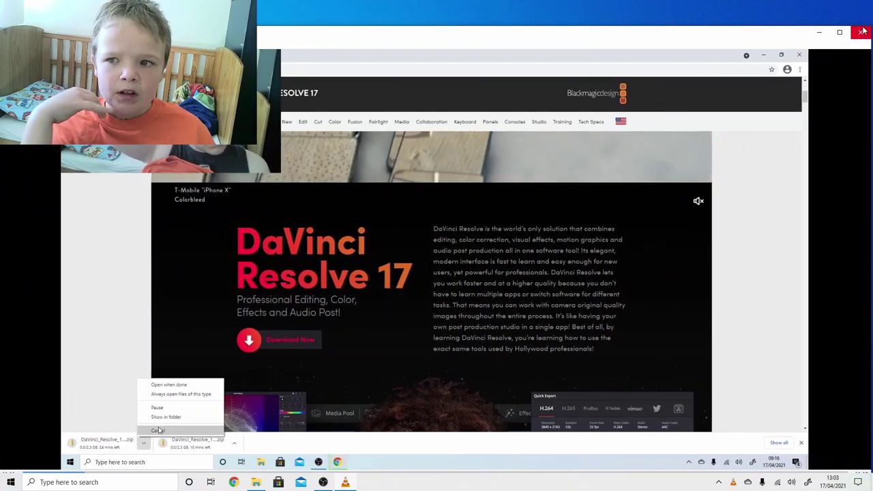
pyautogui.click(862, 32)
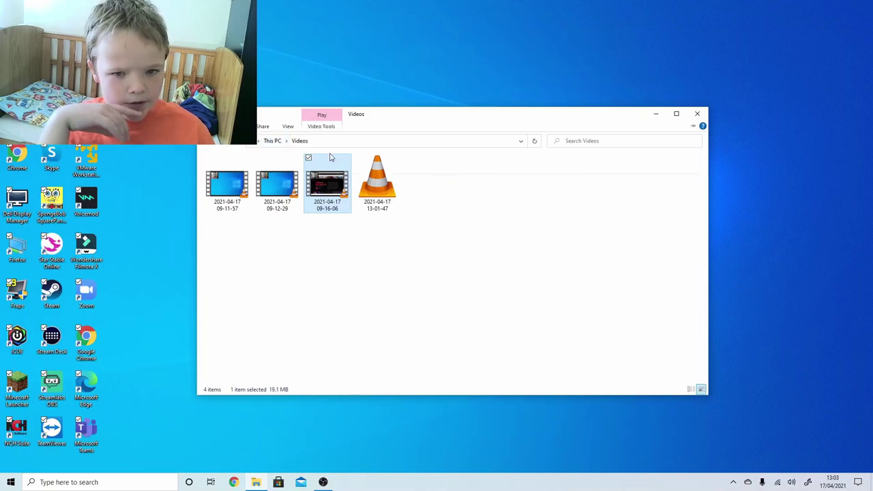
pyautogui.click(391, 147)
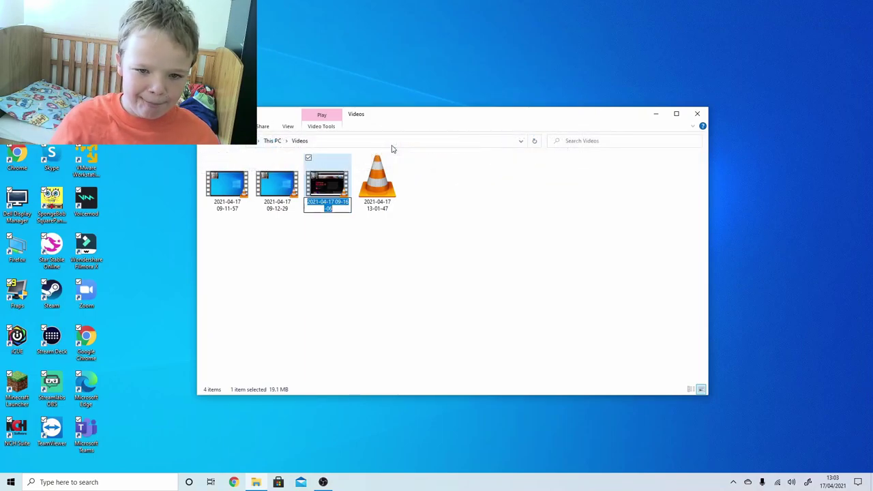
pyautogui.press('\\')
pyautogui.press('BackSpace')
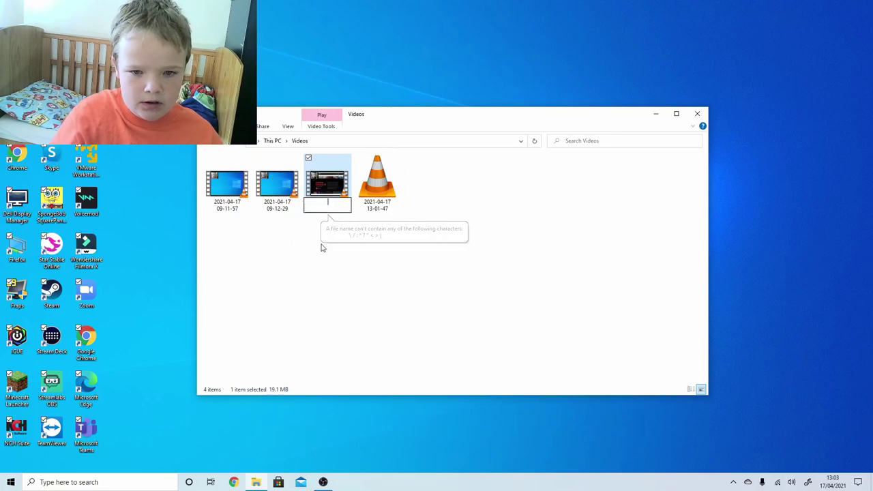
pyautogui.write('Vi')
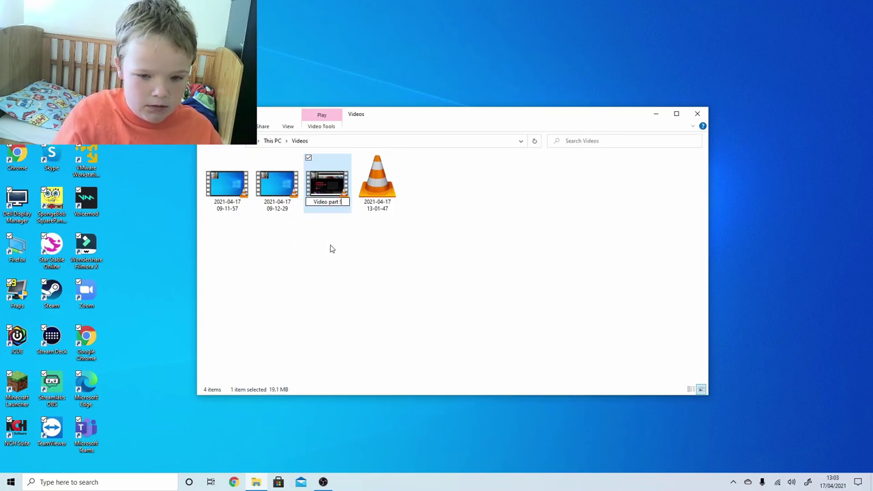
pyautogui.write('deo part !')
pyautogui.press('Return')
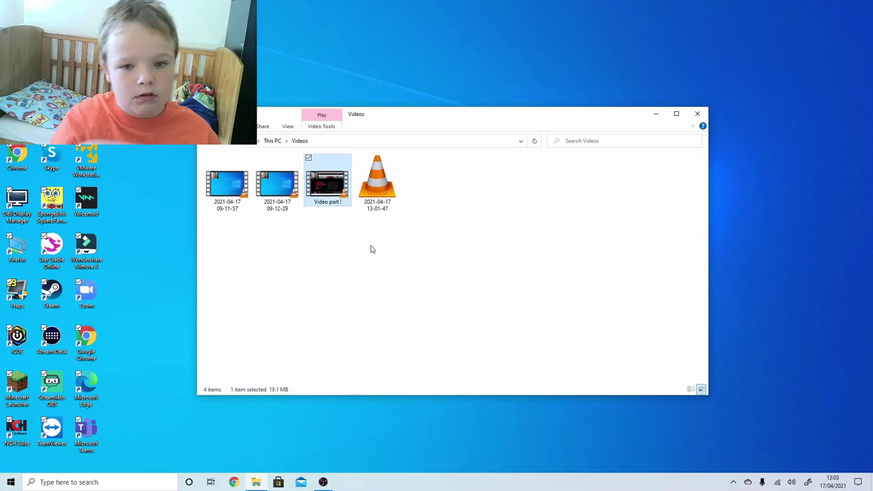
# Switch to OBS, examine the recording path and format in the output settings, and minimise OBS without changing anything
pyautogui.click(324, 482)
pyautogui.click(179, 75)
pyautogui.click(200, 75)
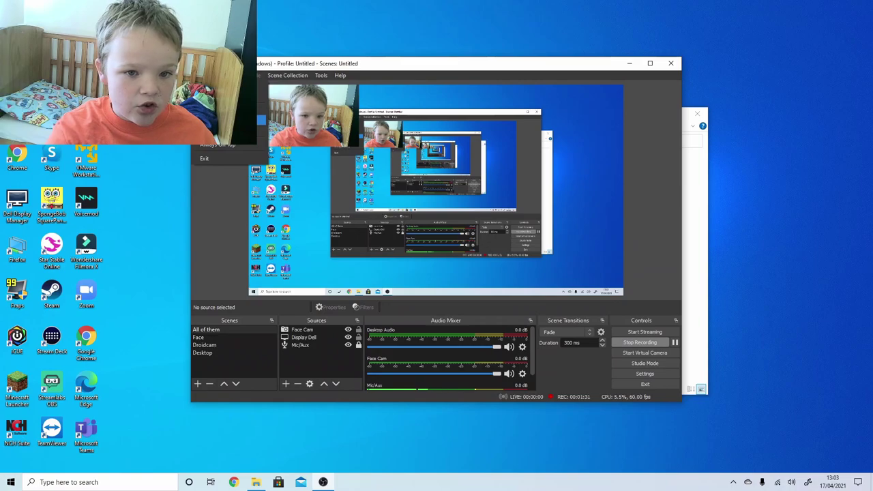
pyautogui.press('Up')
pyautogui.press('Return')
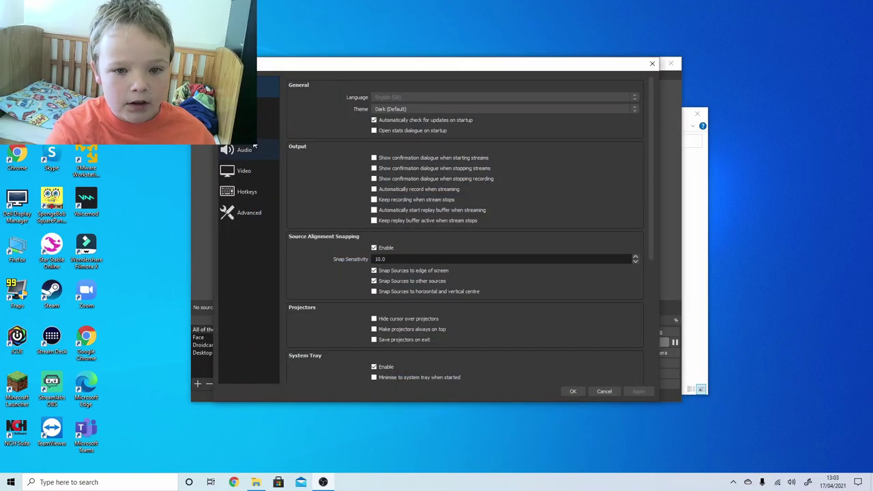
pyautogui.click(254, 108)
pyautogui.click(259, 131)
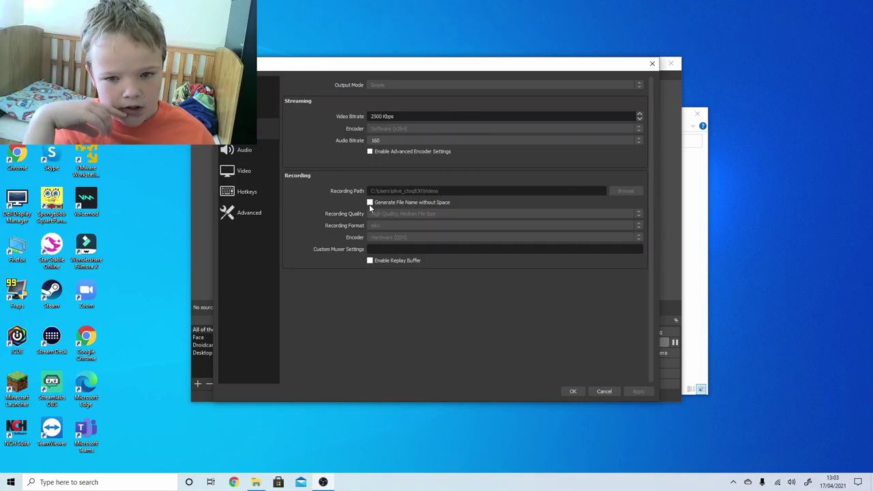
pyautogui.click(652, 63)
pyautogui.click(624, 65)
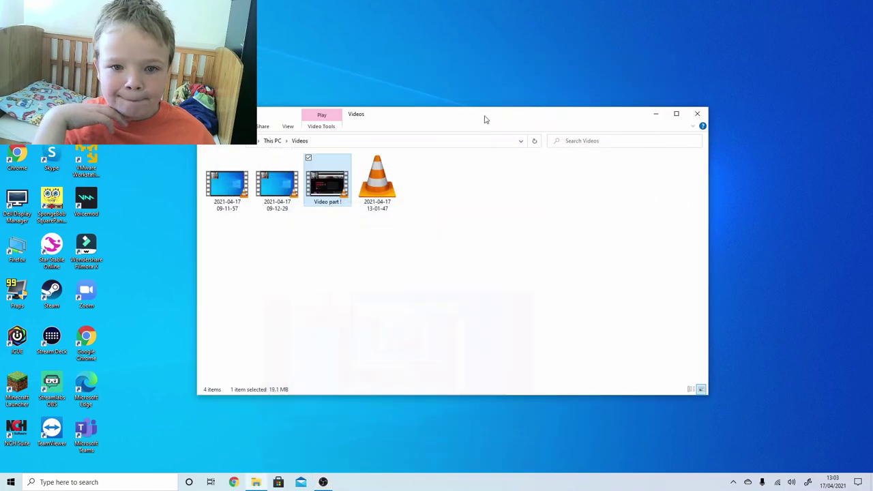
pyautogui.click(374, 202)
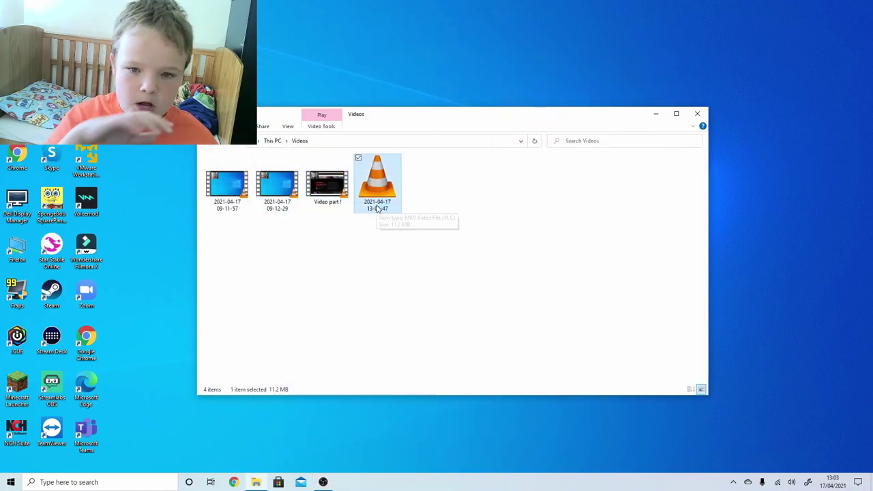
pyautogui.doubleClick(377, 208)
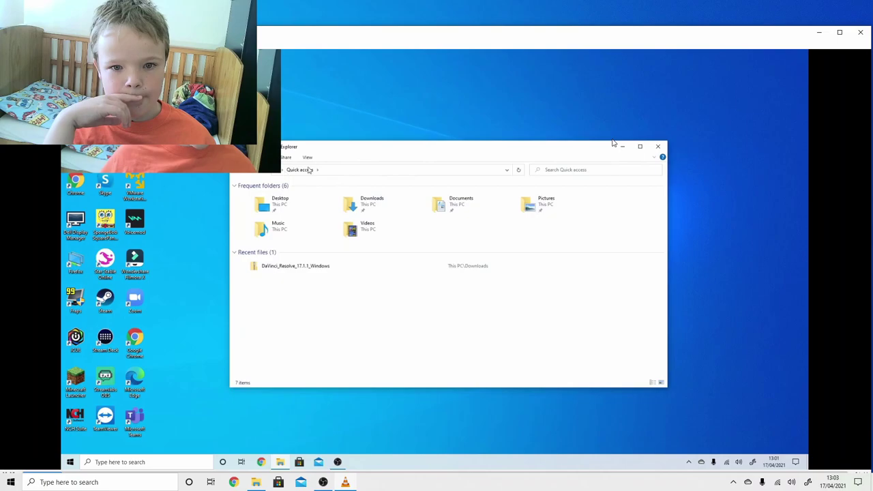
pyautogui.click(733, 486)
pyautogui.click(732, 486)
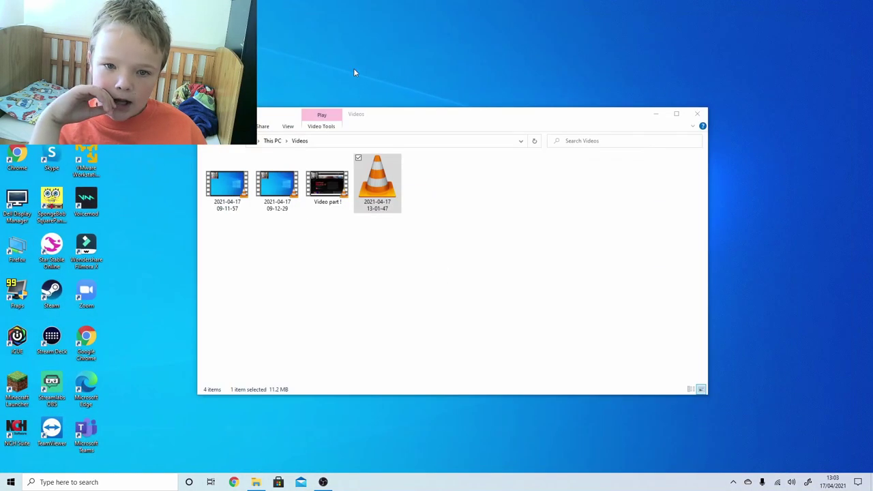
pyautogui.click(859, 14)
pyautogui.rightClick(374, 177)
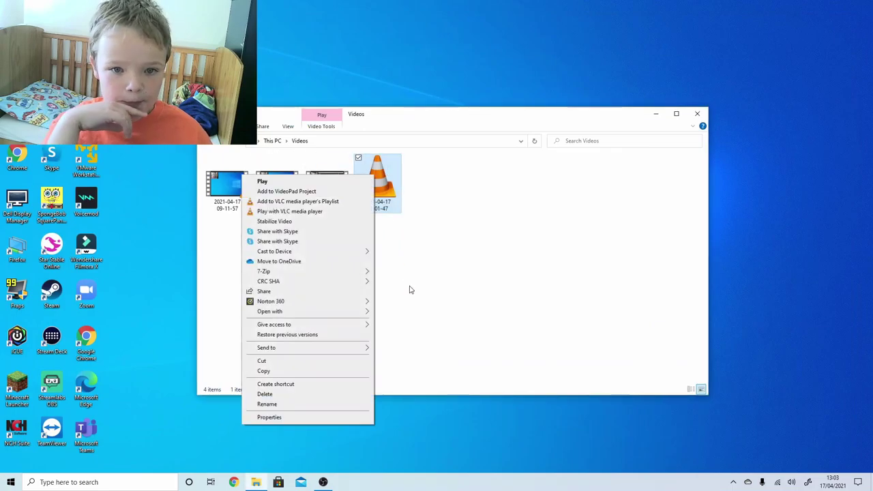
pyautogui.click(281, 403)
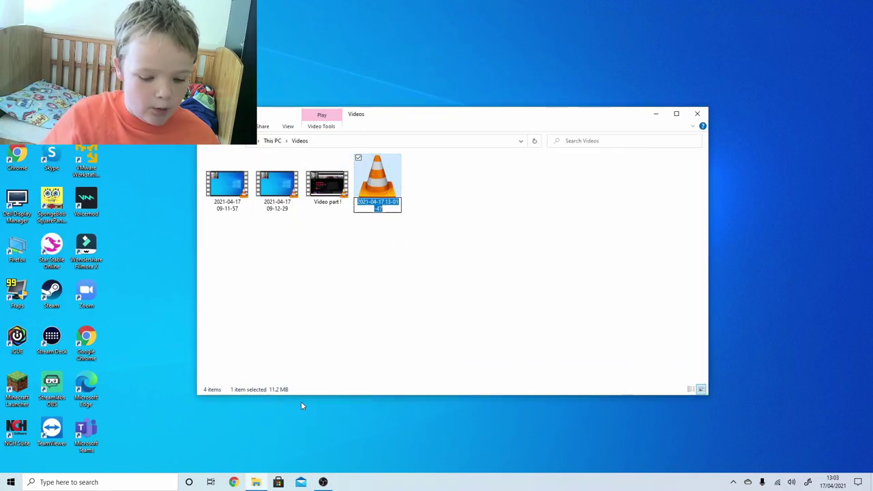
pyautogui.write('Video')
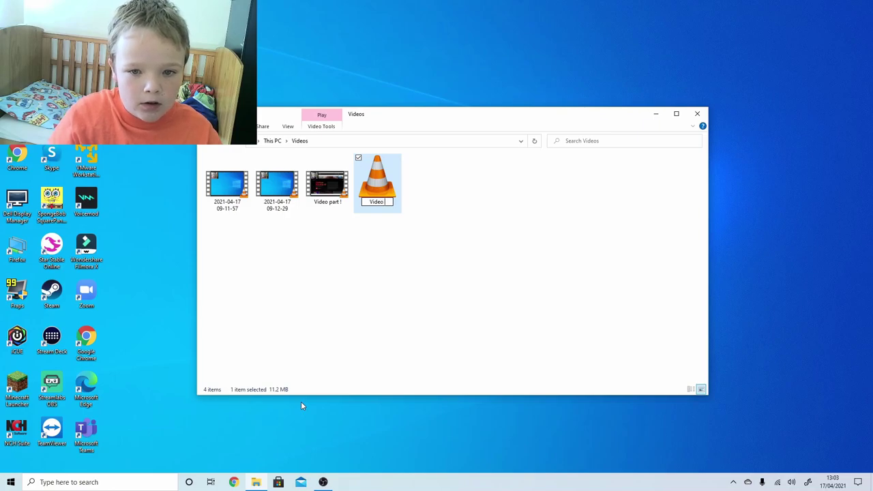
pyautogui.write(' part ')
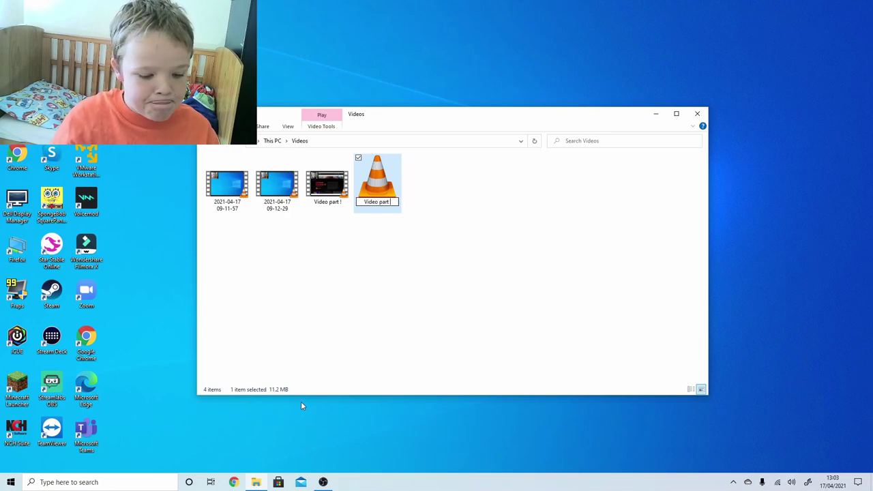
pyautogui.write('!')
pyautogui.press('Return')
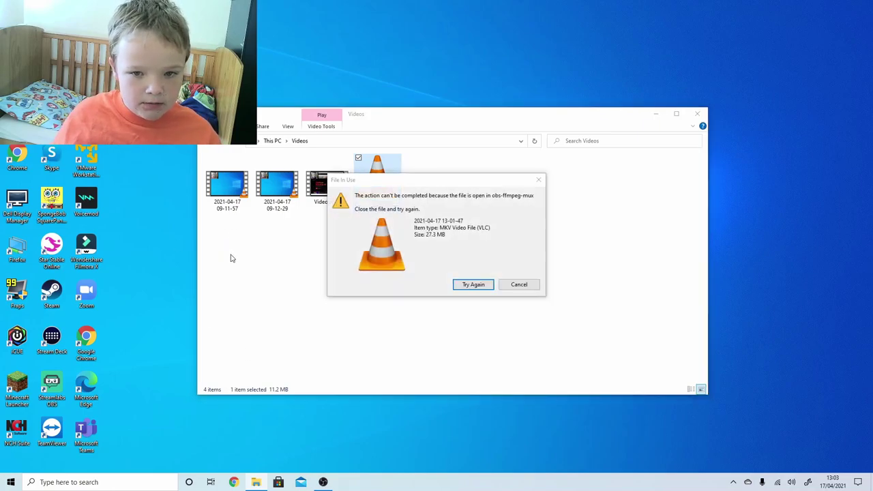
pyautogui.click(526, 286)
pyautogui.doubleClick(281, 193)
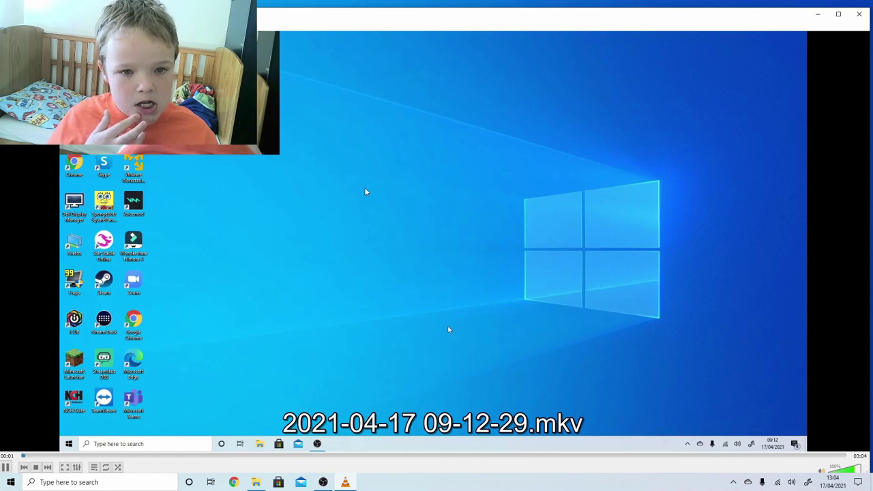
pyautogui.click(858, 21)
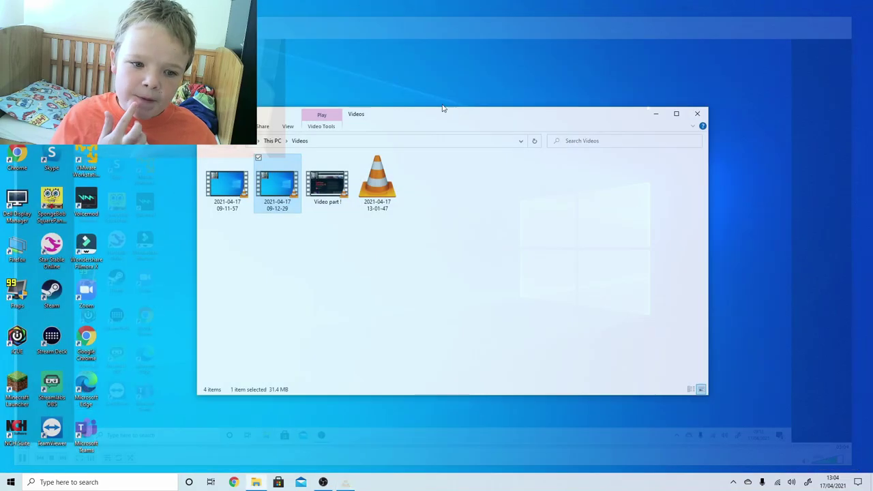
pyautogui.rightClick(276, 202)
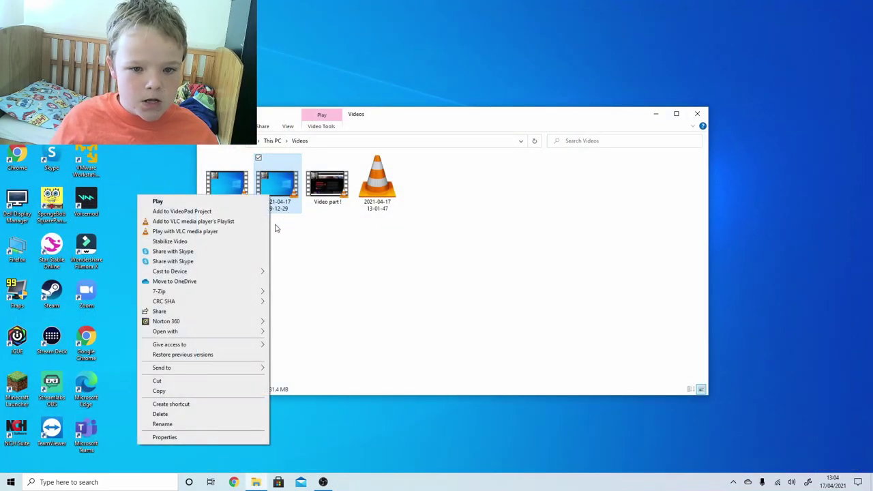
pyautogui.click(188, 424)
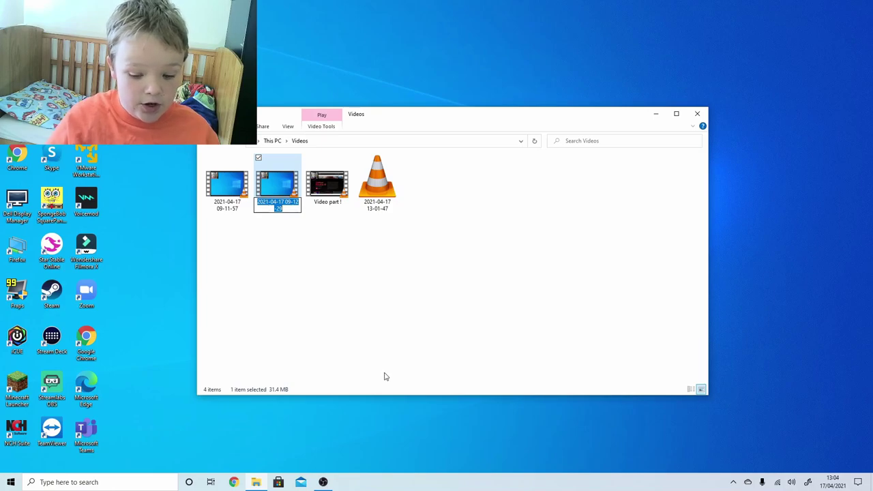
pyautogui.write('Pa')
pyautogui.press('Return')
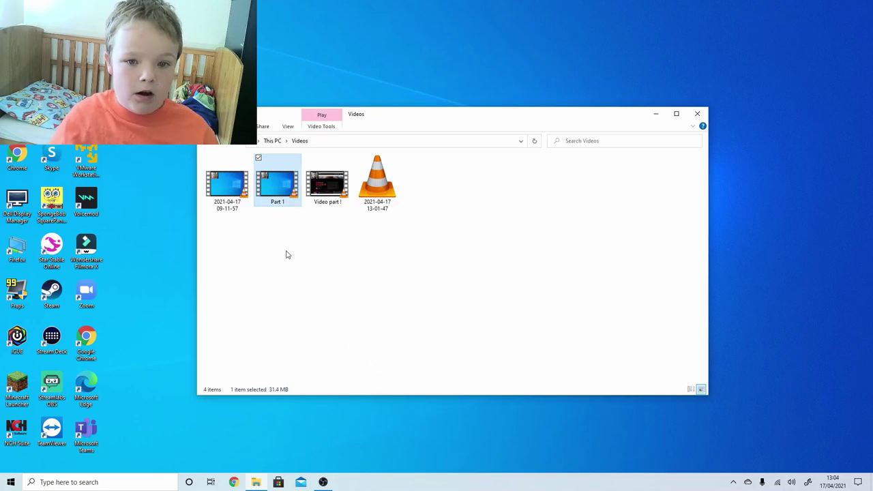
# Rename the "Video part !" recording as "Video part 2"
pyautogui.rightClick(332, 172)
pyautogui.click(232, 403)
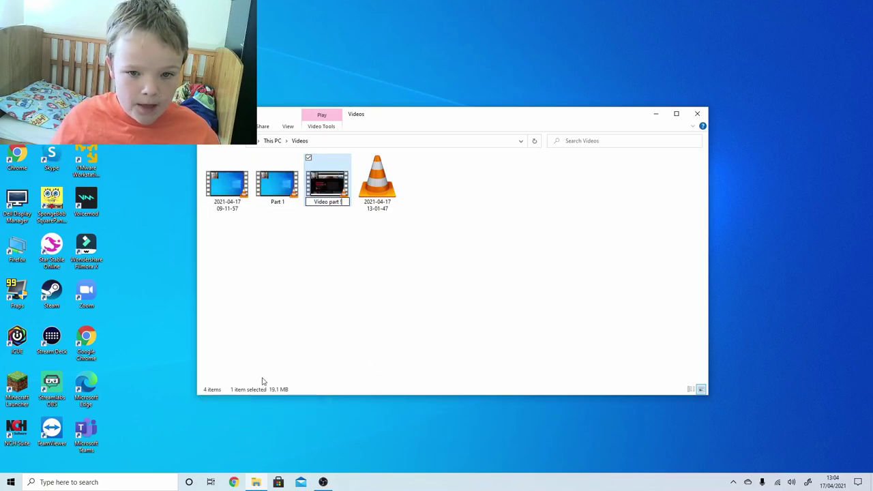
pyautogui.press('Return')
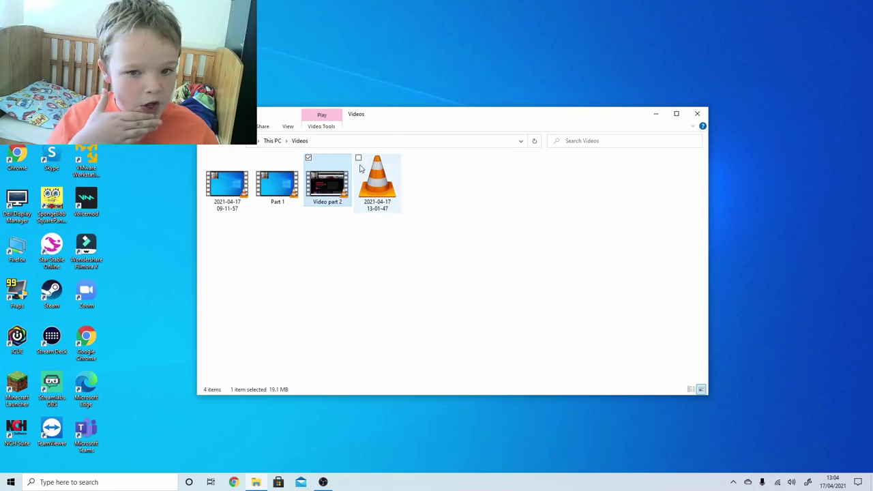
pyautogui.moveTo(242, 228); pyautogui.dragTo(199, 188)
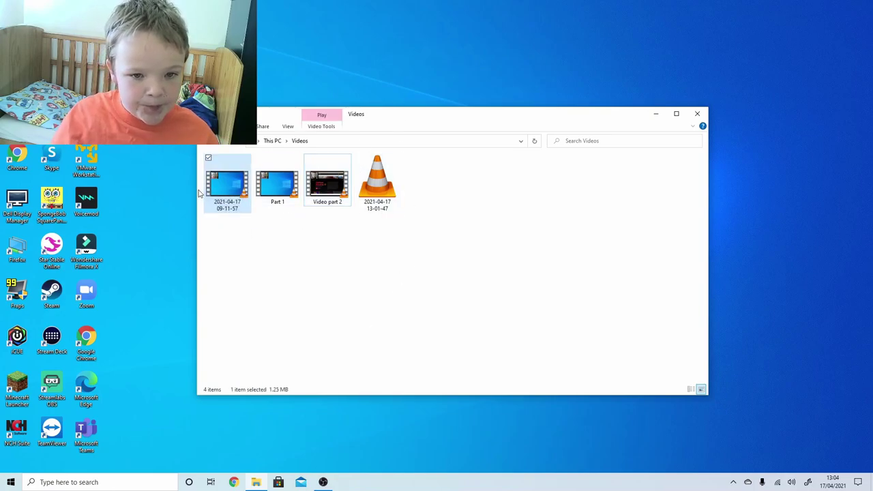
pyautogui.click(208, 140)
pyautogui.doubleClick(456, 202)
pyautogui.click(241, 189)
pyautogui.press('BackSpace')
pyautogui.doubleClick(457, 203)
pyautogui.click(239, 197)
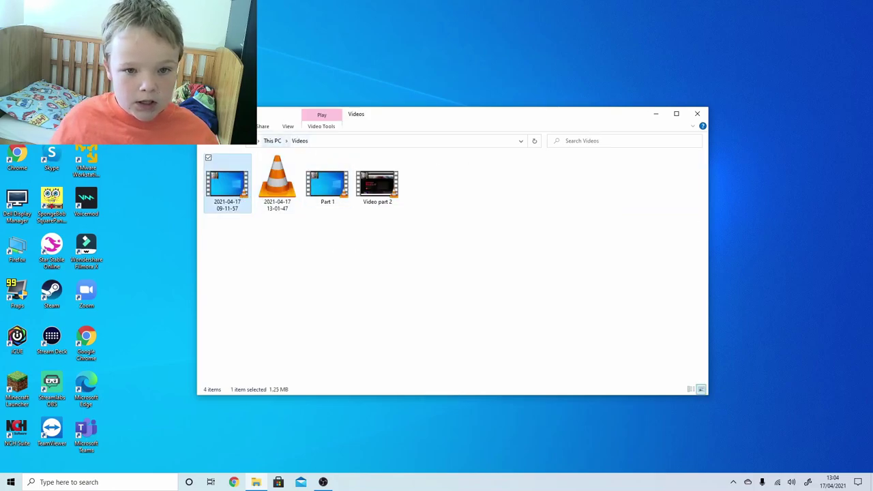
pyautogui.click(233, 126)
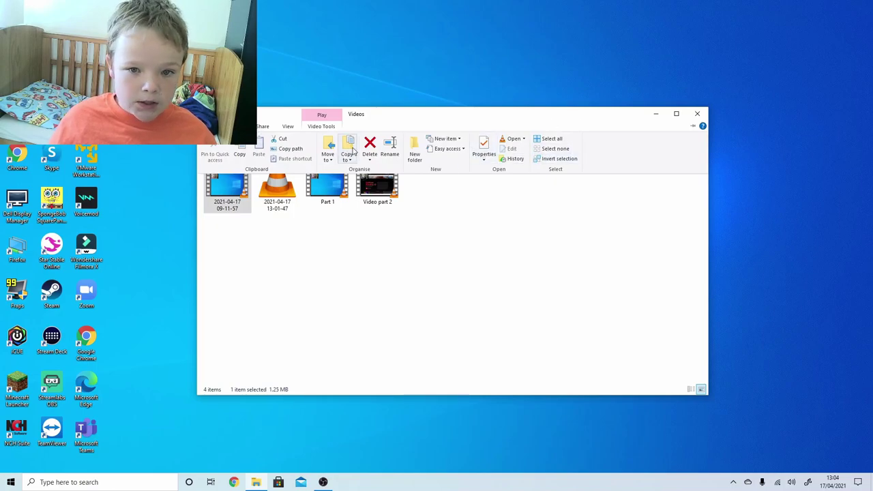
pyautogui.click(369, 156)
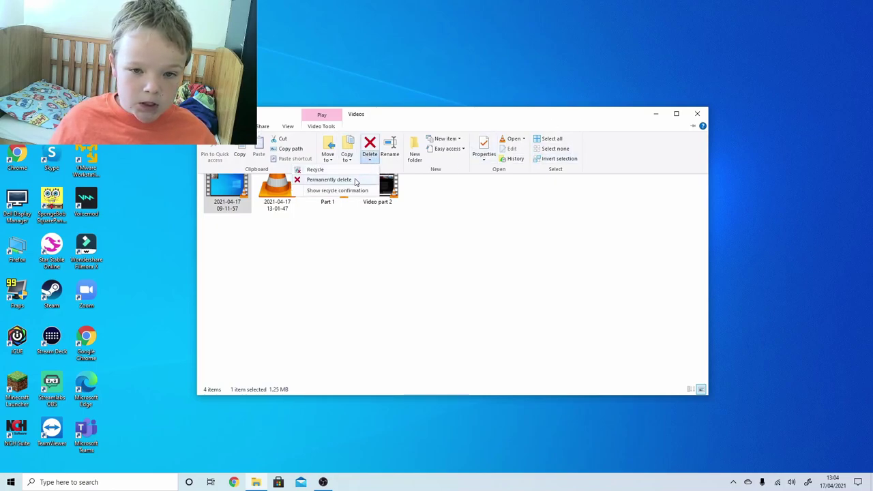
pyautogui.click(374, 155)
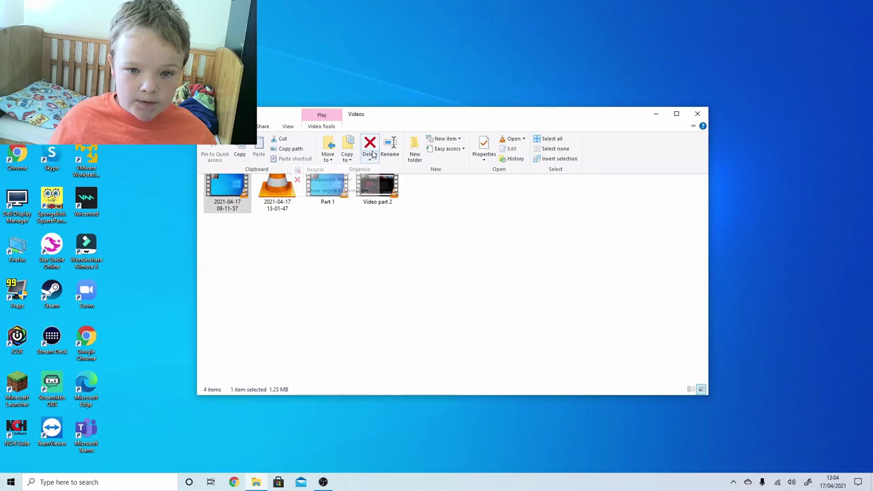
pyautogui.click(247, 205)
pyautogui.press('Delete')
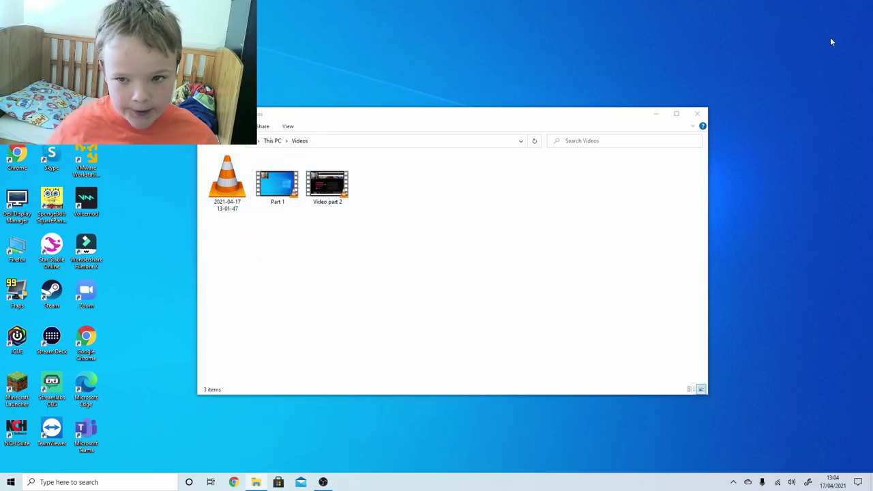
pyautogui.click(655, 113)
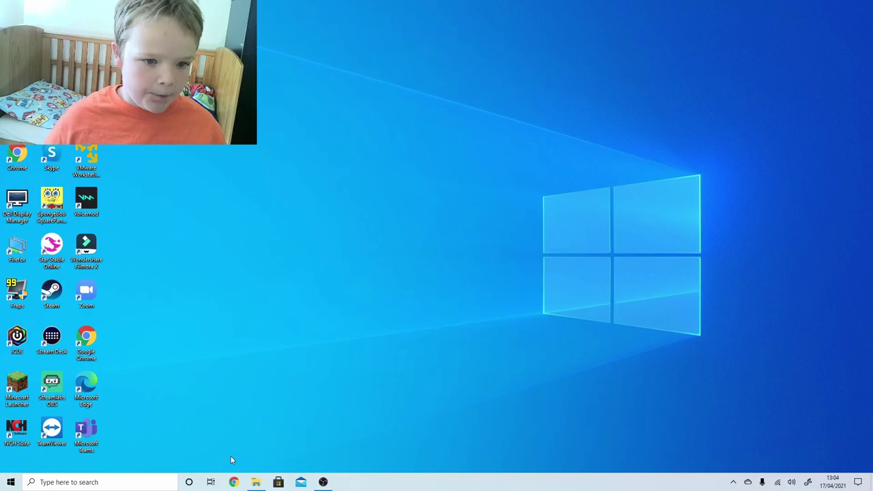
pyautogui.click(11, 483)
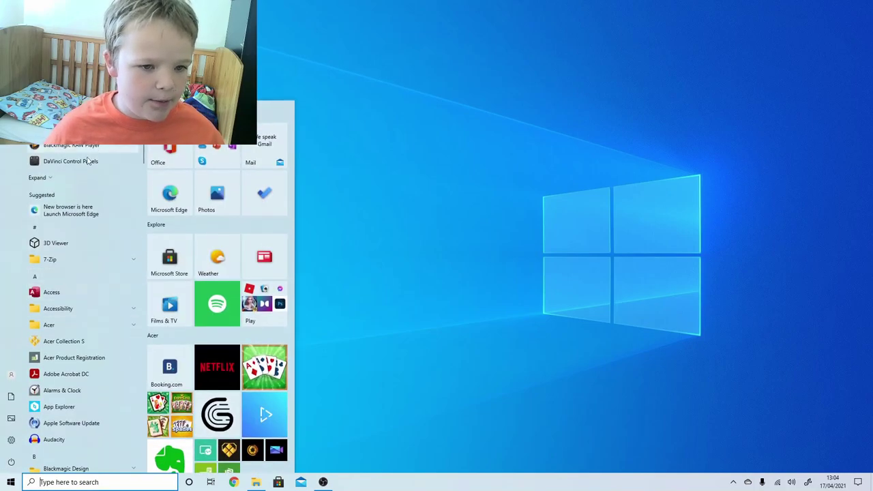
pyautogui.scroll(-10, 87, 212)
pyautogui.scroll(10, 87, 212)
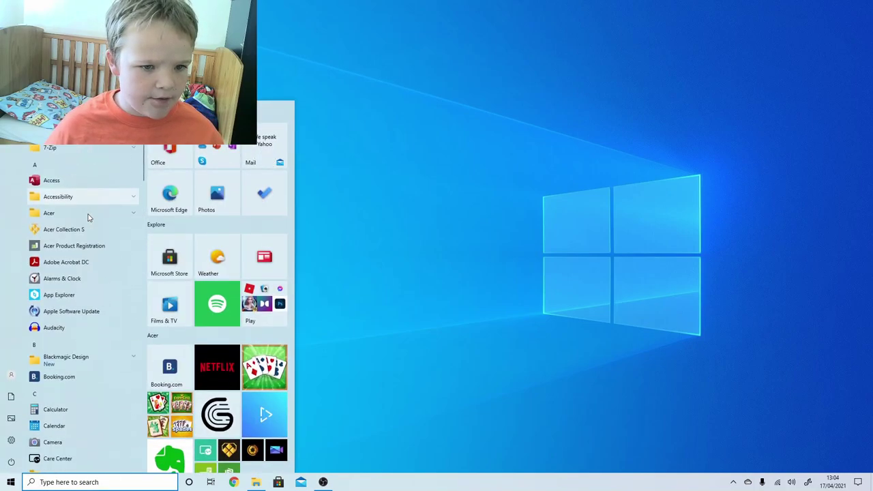
pyautogui.click(403, 329)
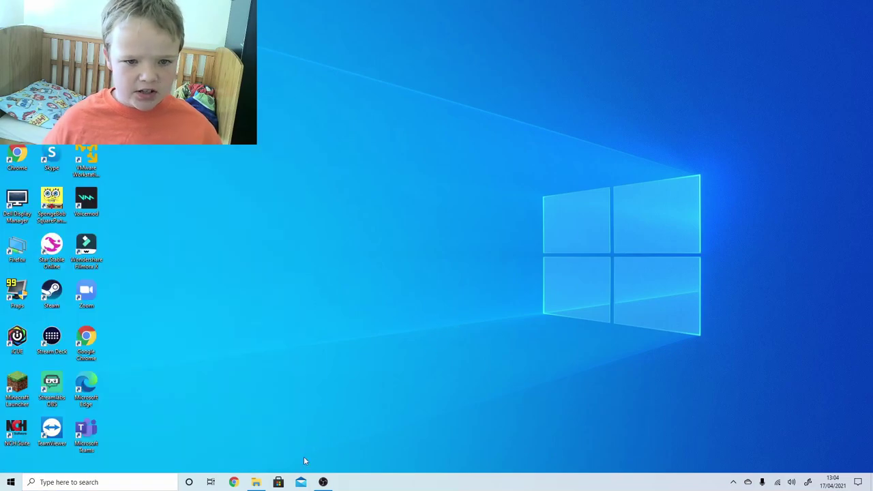
# Open the DaVinci Resolve folder inside Blackmagic Design in Program Files on the Windows10 (C:) drive
pyautogui.click(256, 482)
pyautogui.click(271, 143)
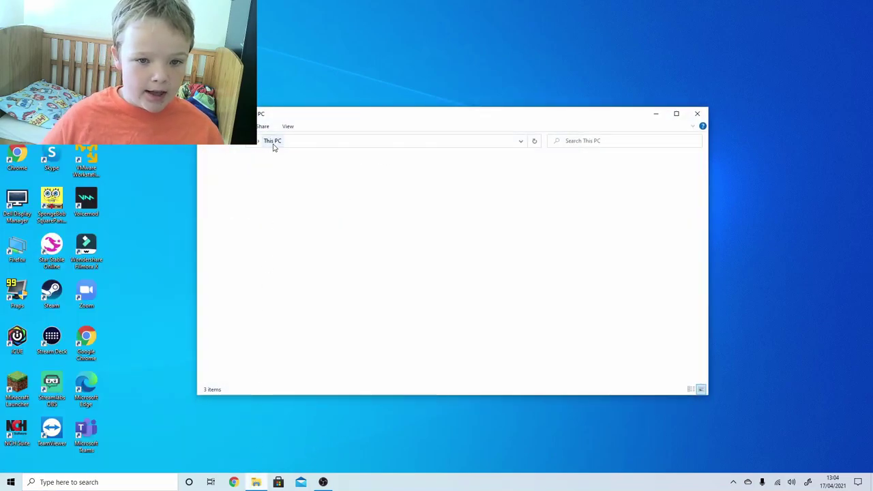
pyautogui.doubleClick(266, 252)
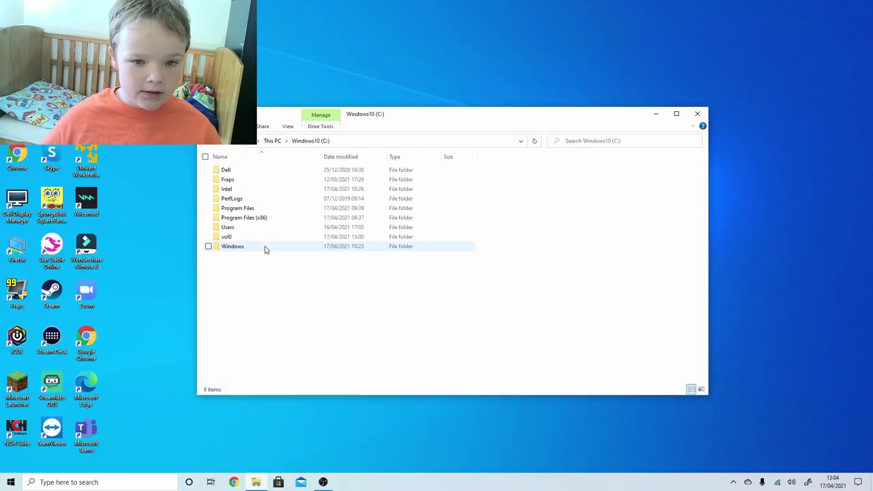
pyautogui.doubleClick(263, 210)
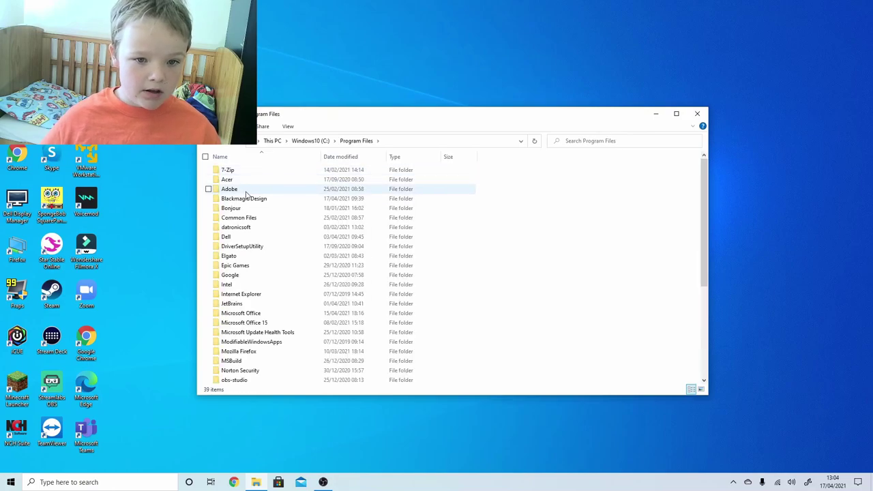
pyautogui.doubleClick(251, 199)
pyautogui.doubleClick(251, 174)
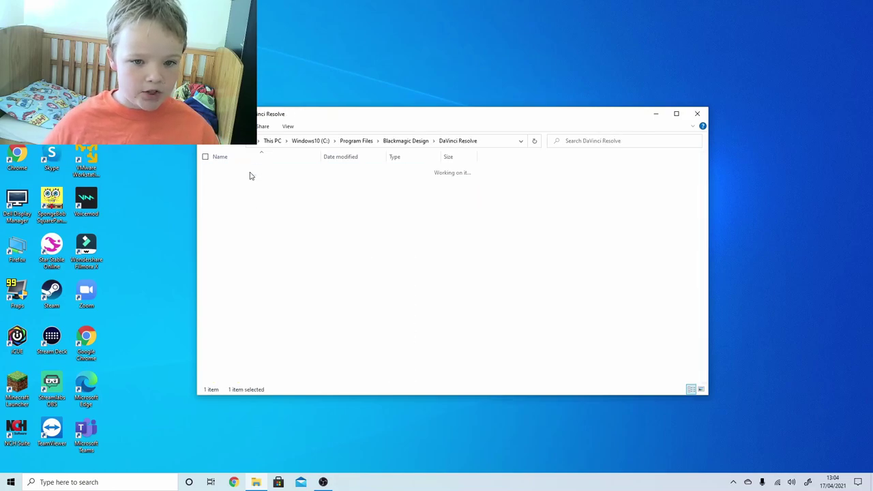
# Launch the Resolve application from the DaVinci Resolve folder and minimise File Explorer
pyautogui.scroll(-20, 270, 218)
pyautogui.scroll(-15, 268, 249)
pyautogui.click(268, 249)
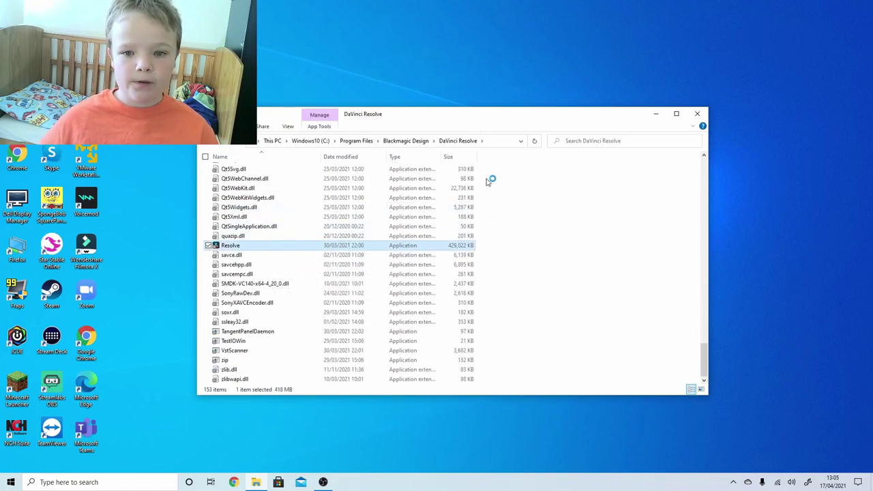
pyautogui.moveTo(369, 247); pyautogui.dragTo(150, 172)
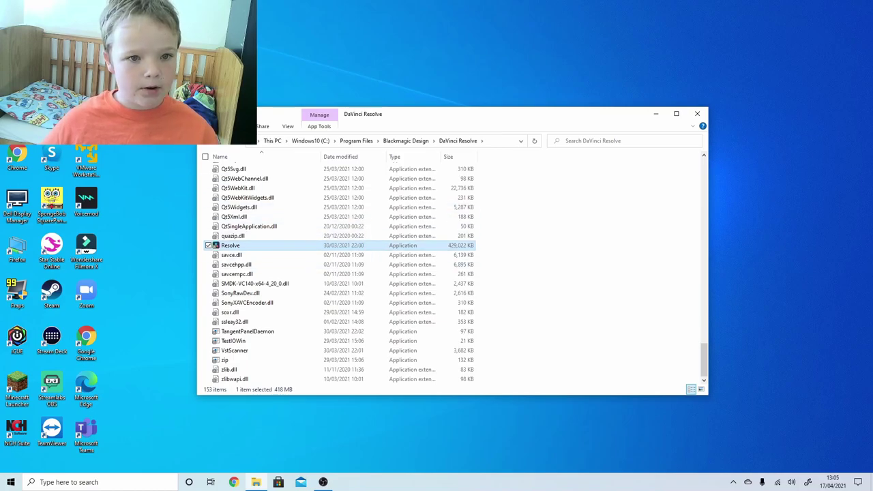
pyautogui.moveTo(268, 263); pyautogui.dragTo(265, 257)
pyautogui.click(342, 484)
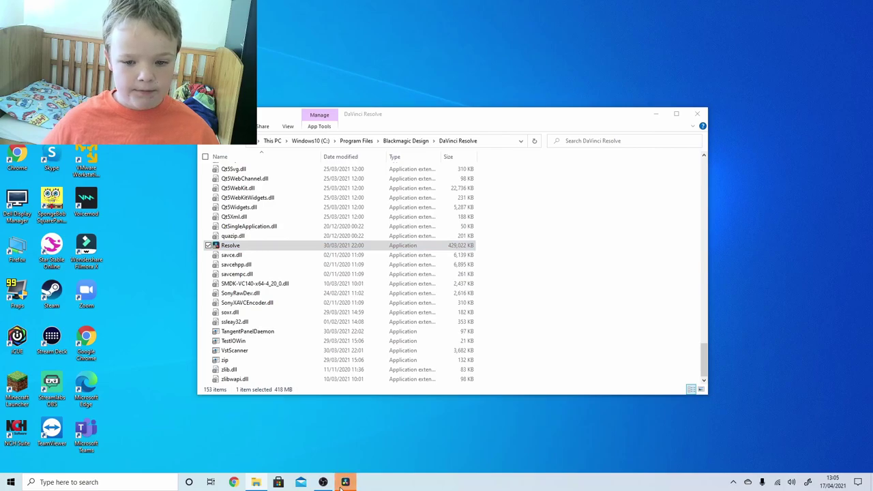
pyautogui.click(654, 114)
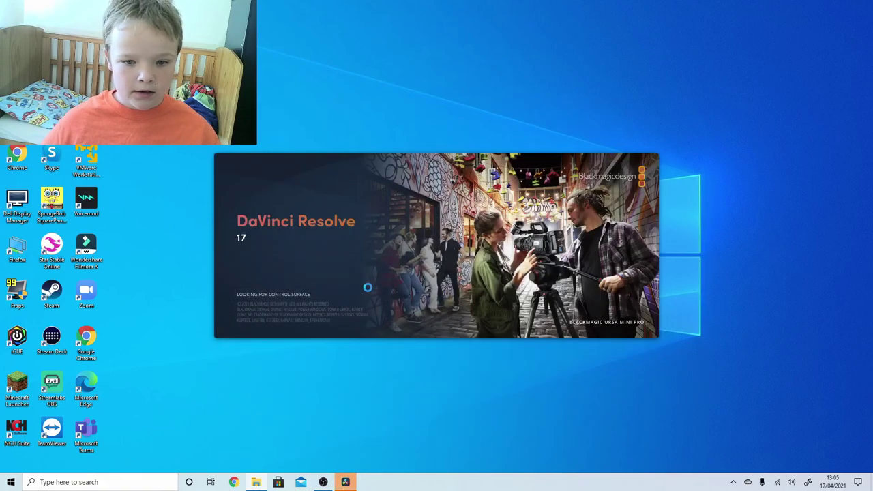
# Make a copy of the Resolve application file from the DaVinci Resolve folder, and close File Explorer
pyautogui.click(253, 483)
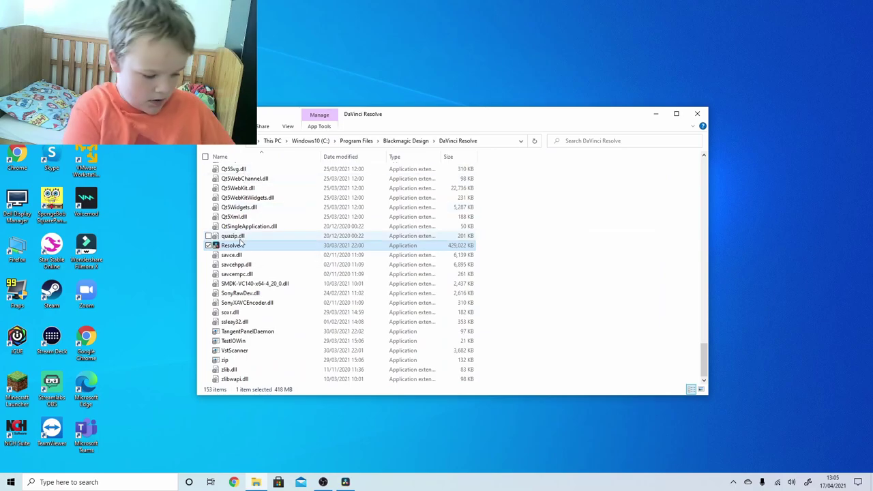
pyautogui.rightClick(238, 246)
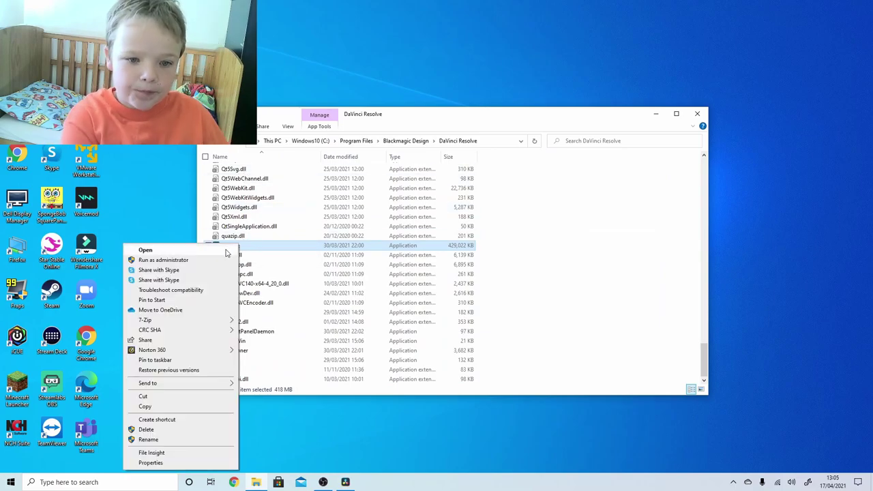
pyautogui.click(146, 406)
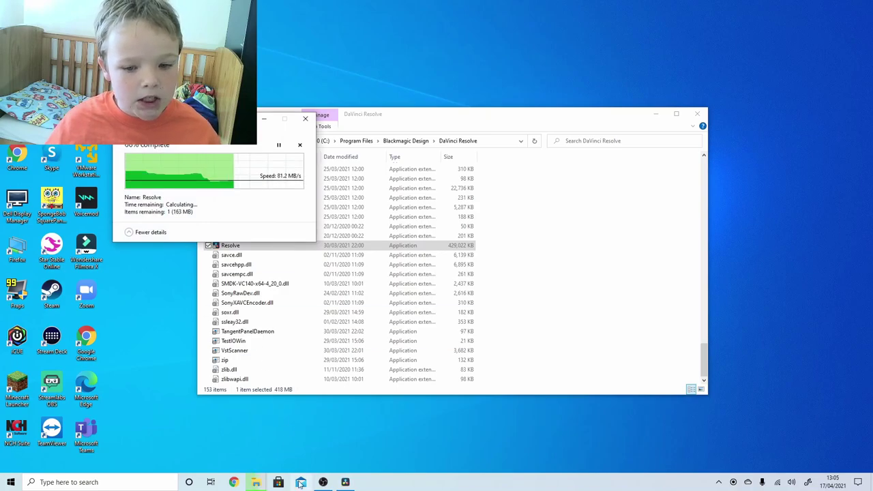
pyautogui.moveTo(338, 486)
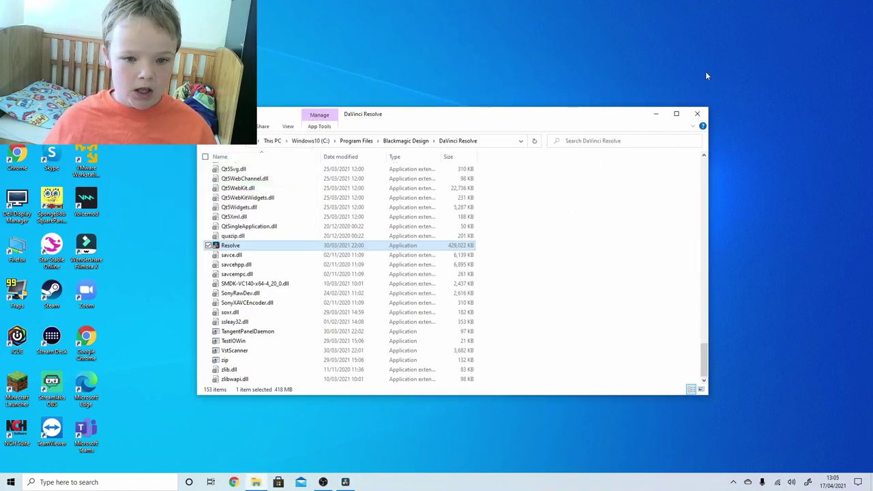
pyautogui.click(697, 113)
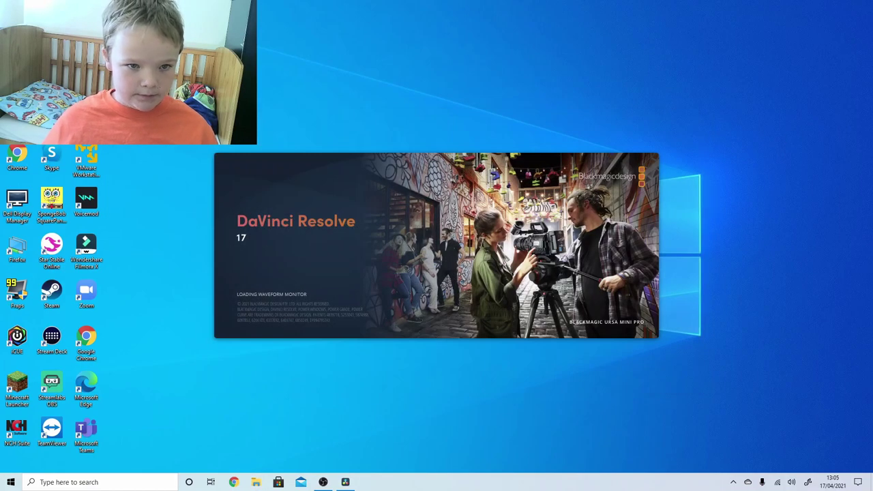
pyautogui.rightClick(17, 20)
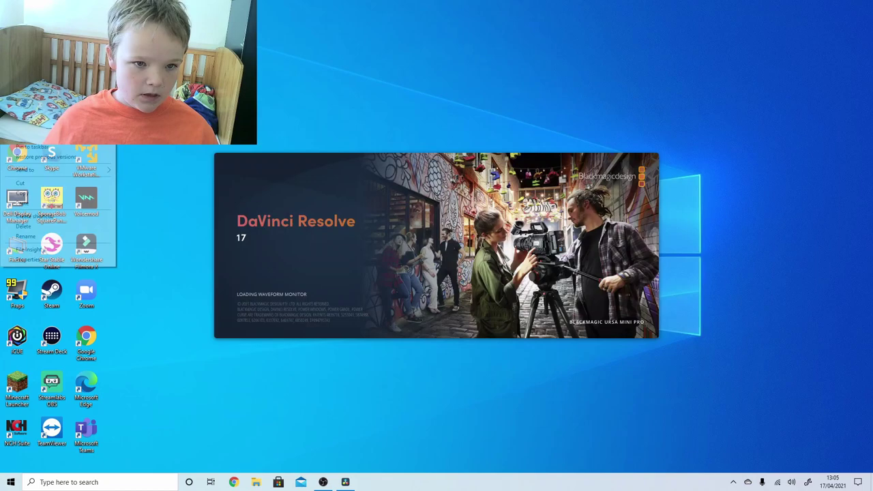
pyautogui.click(30, 239)
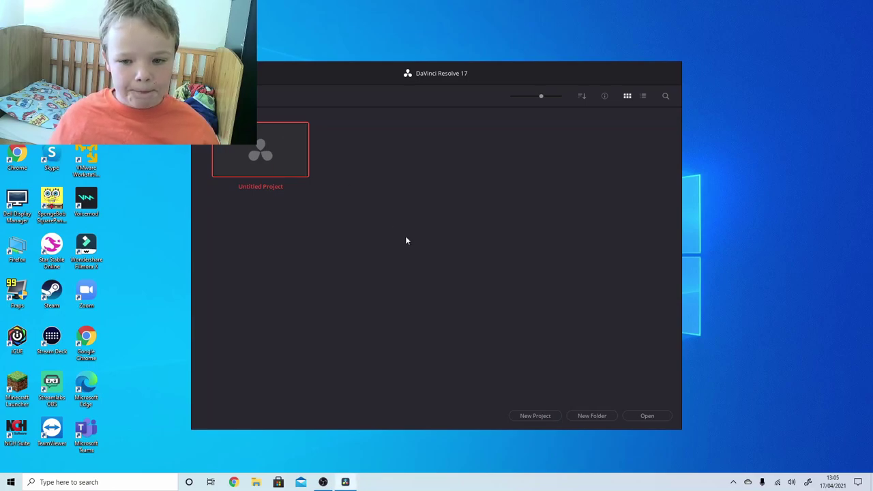
# Open Untitled Project from the project manager
pyautogui.rightClick(246, 149)
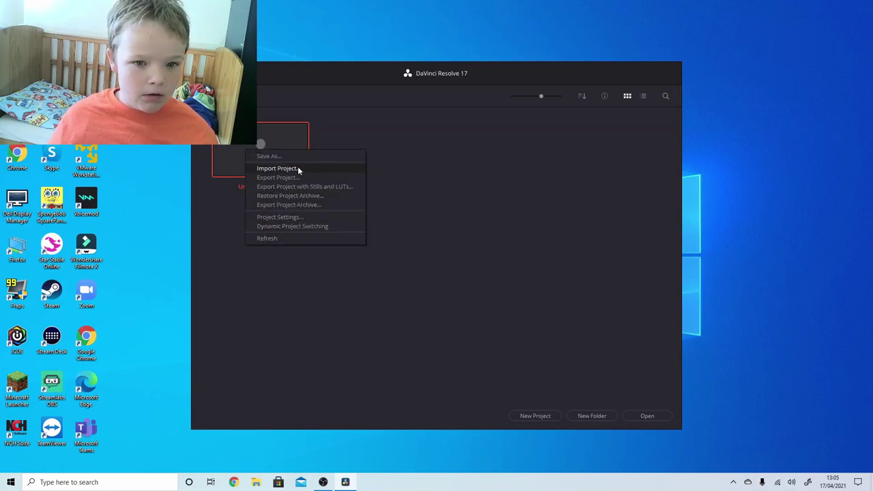
pyautogui.click(470, 219)
pyautogui.rightClick(276, 144)
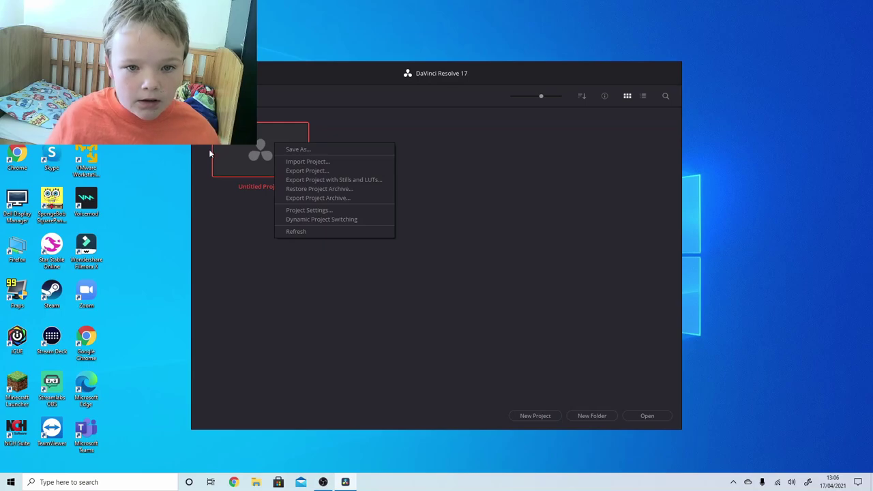
pyautogui.click(227, 151)
pyautogui.doubleClick(269, 151)
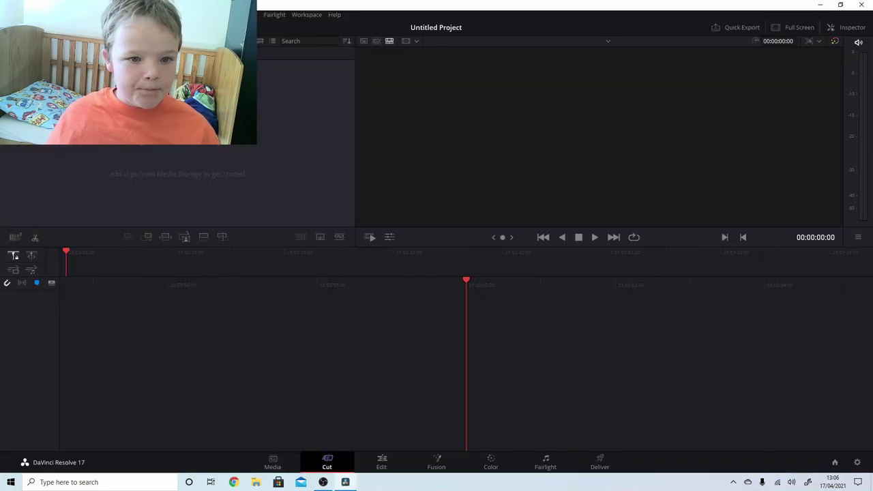
pyautogui.click(56, 14)
pyautogui.moveTo(74, 15)
pyautogui.moveTo(113, 15)
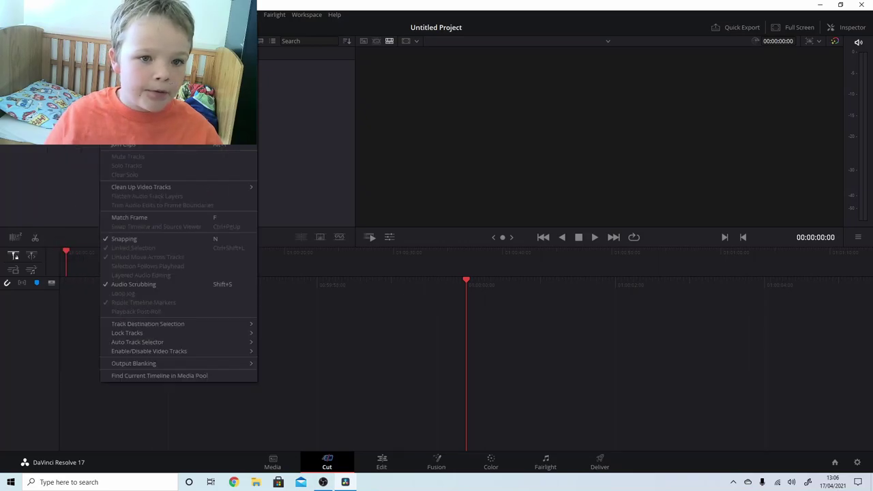
pyautogui.moveTo(156, 14)
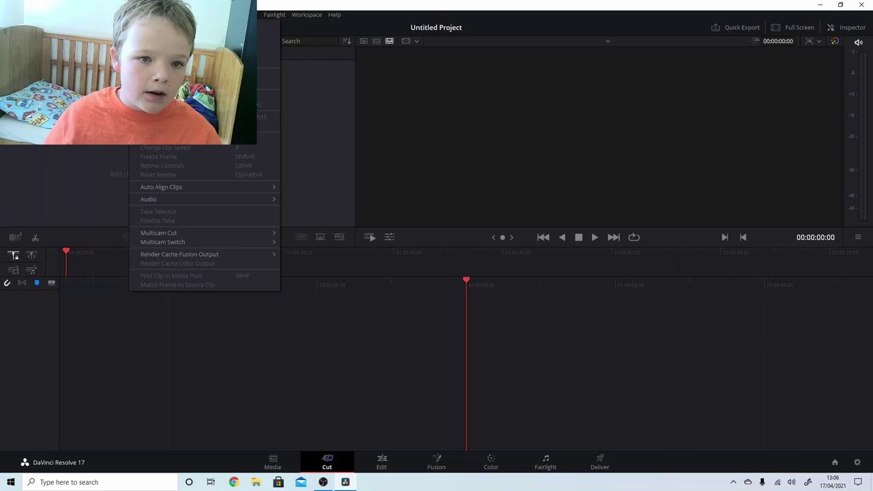
pyautogui.click(68, 150)
pyautogui.rightClick(77, 153)
pyautogui.click(77, 147)
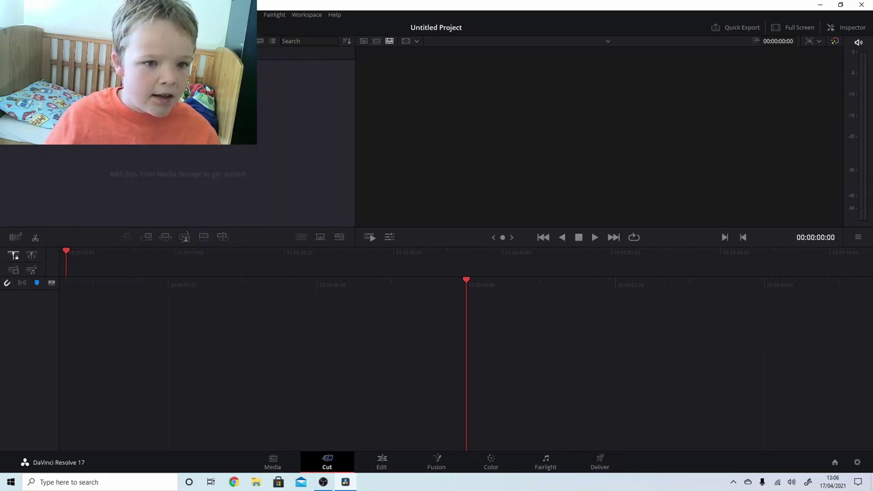
# Try to import the two recorded video parts from the Videos folder into the empty media pool
pyautogui.click(59, 15)
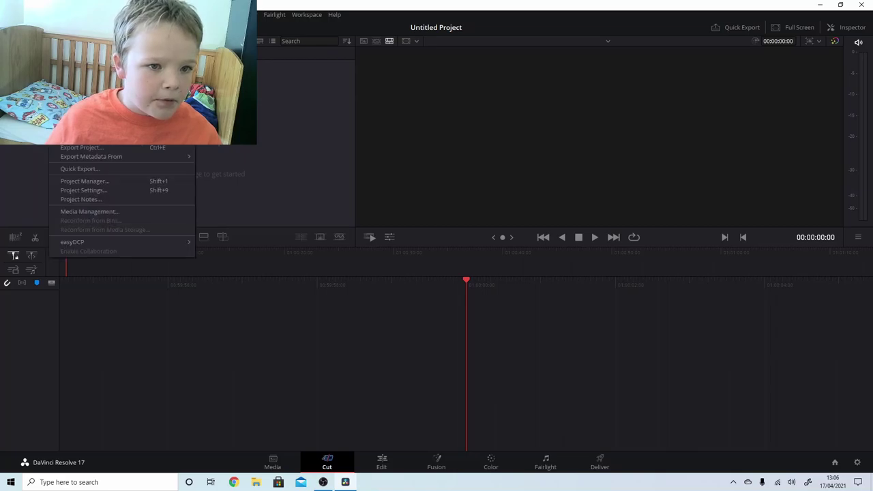
pyautogui.moveTo(122, 109)
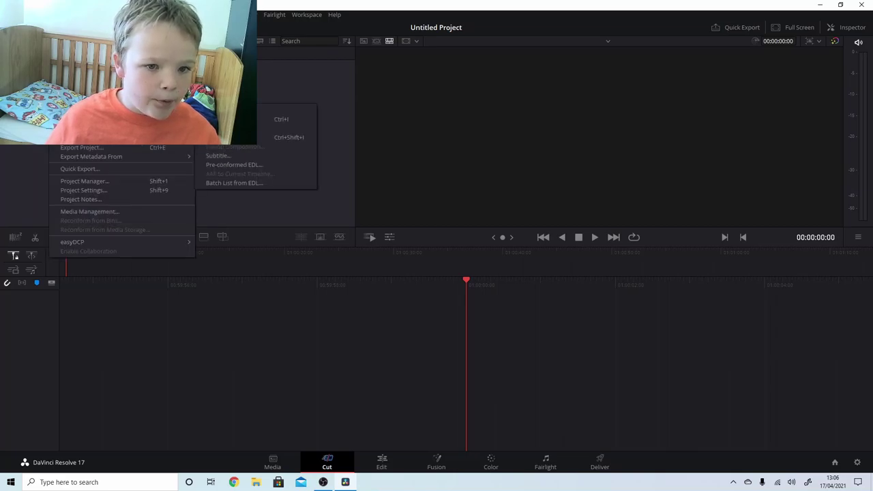
pyautogui.click(232, 119)
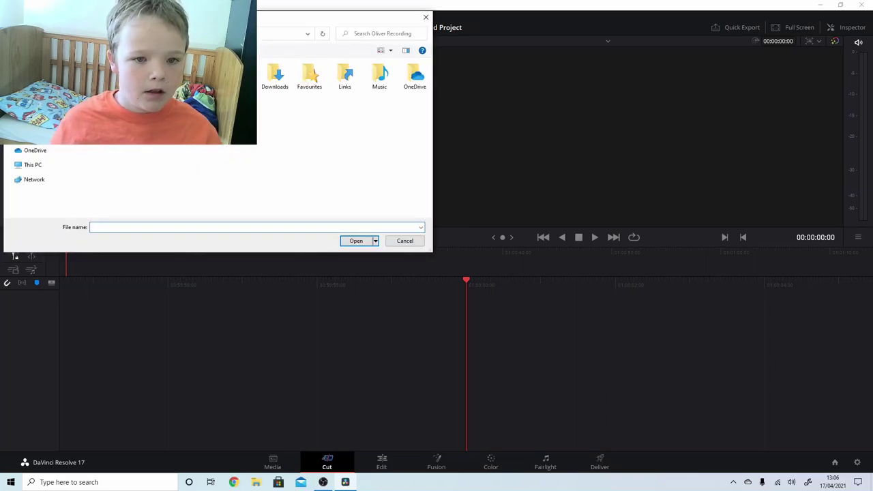
pyautogui.click(116, 95)
pyautogui.keyDown('ctrl'); pyautogui.click(171, 95); pyautogui.keyUp('ctrl')
pyautogui.click(355, 245)
pyautogui.click(356, 242)
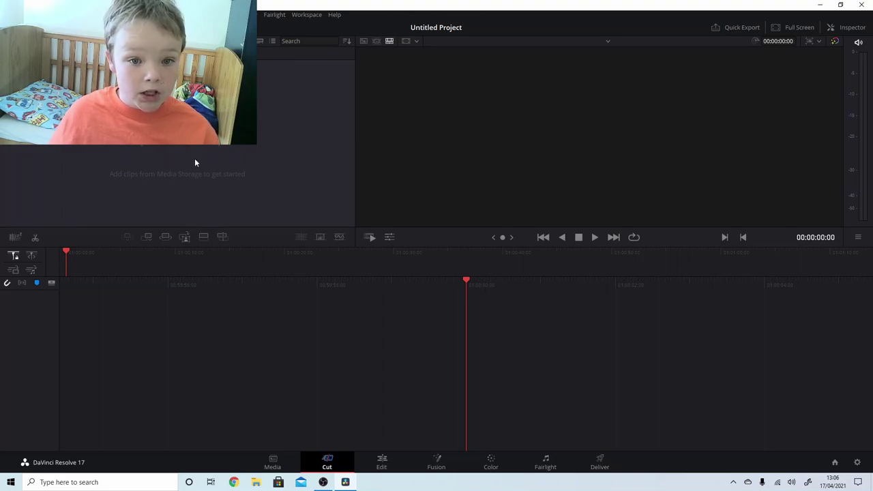
# Try to import only the Part 1 video from the Videos folder into the media pool
pyautogui.rightClick(249, 186)
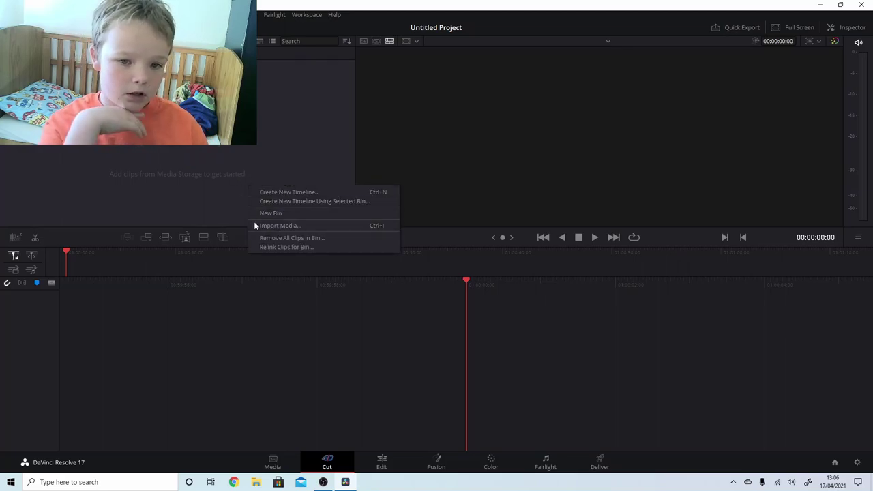
pyautogui.click(175, 279)
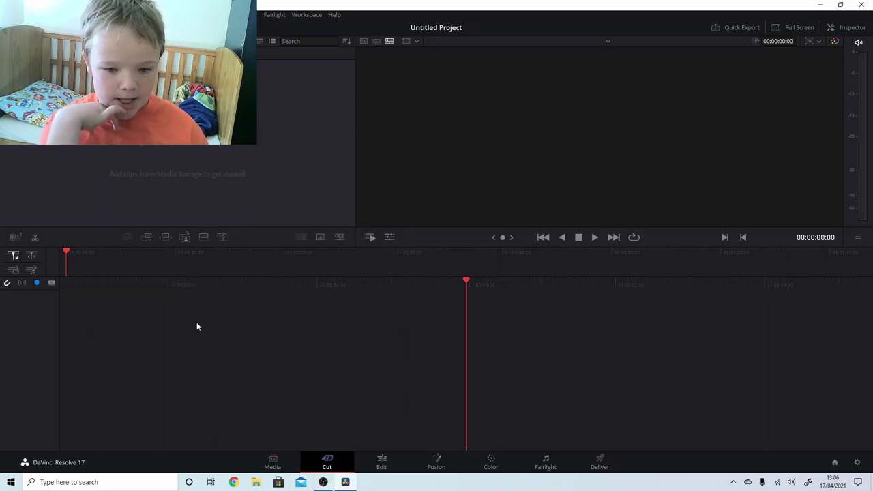
pyautogui.rightClick(220, 161)
pyautogui.click(255, 199)
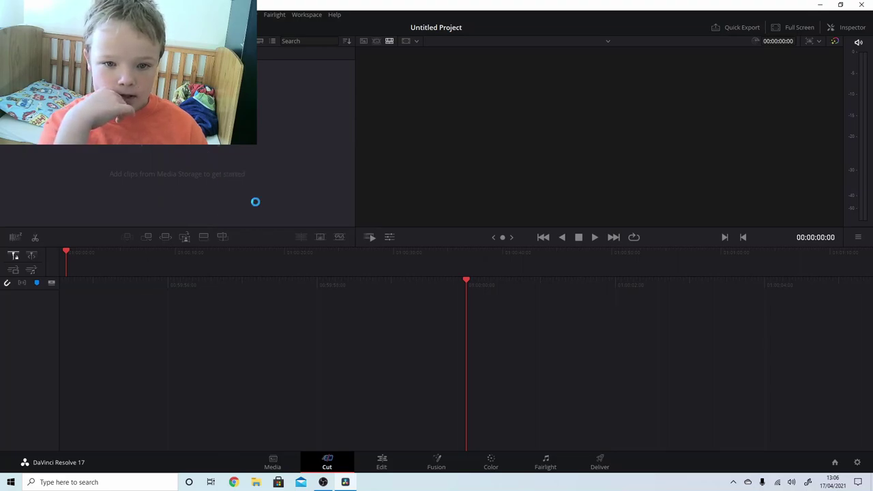
pyautogui.click(109, 89)
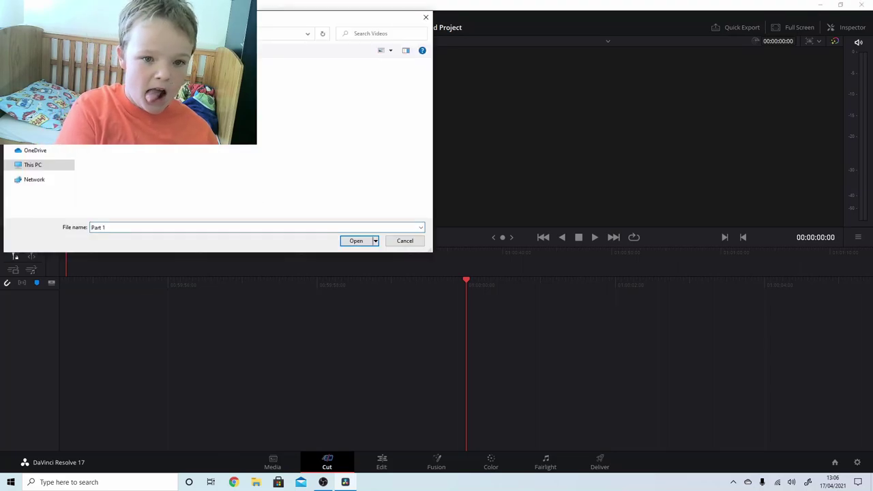
pyautogui.click(354, 241)
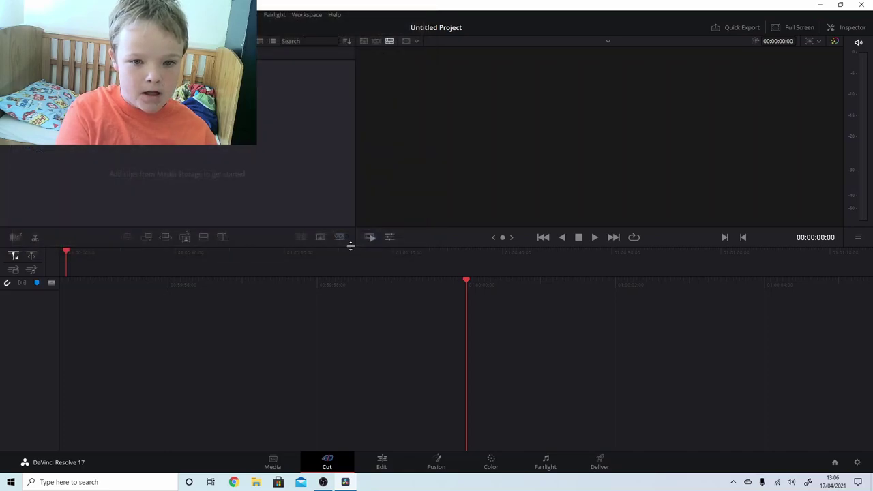
# Try to import Video part 2 and Part 1 together from the Videos folder into the media pool
pyautogui.rightClick(187, 176)
pyautogui.click(211, 216)
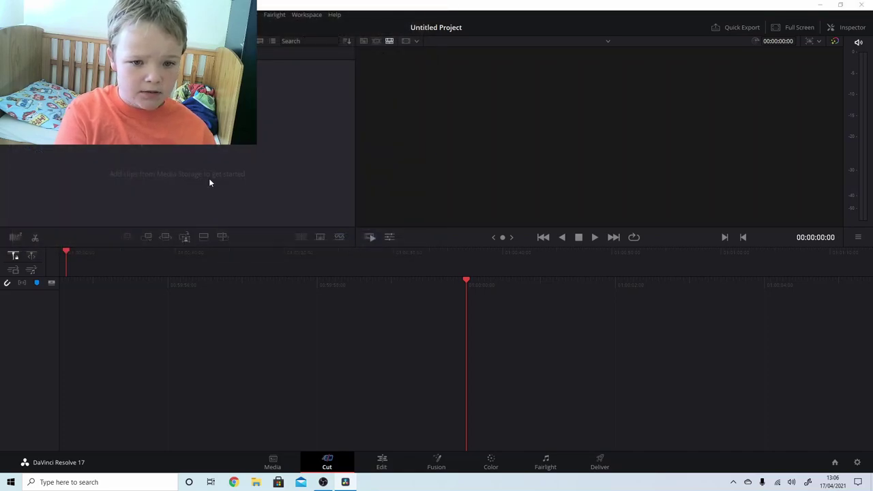
pyautogui.click(123, 95)
pyautogui.keyDown('ctrl'); pyautogui.click(191, 95); pyautogui.keyUp('ctrl')
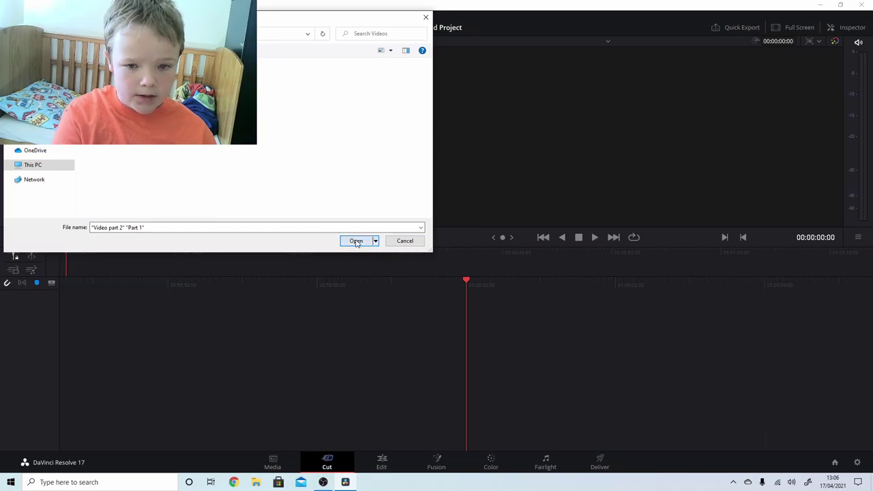
pyautogui.click(355, 241)
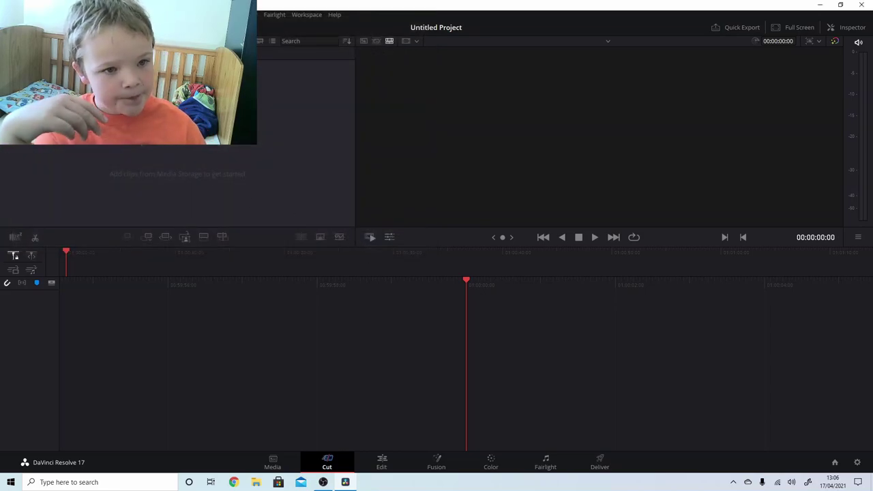
# Create a new project named "DaVinci Resolve 17 getting"
pyautogui.click(58, 14)
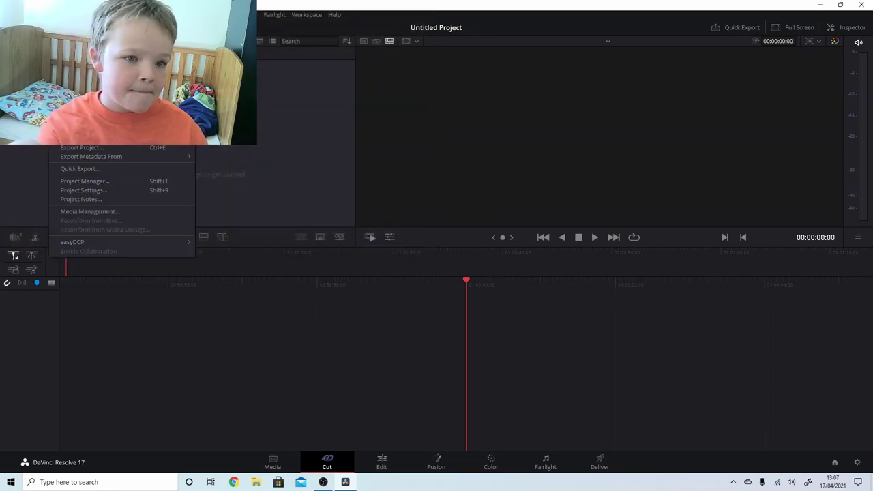
pyautogui.click(80, 26)
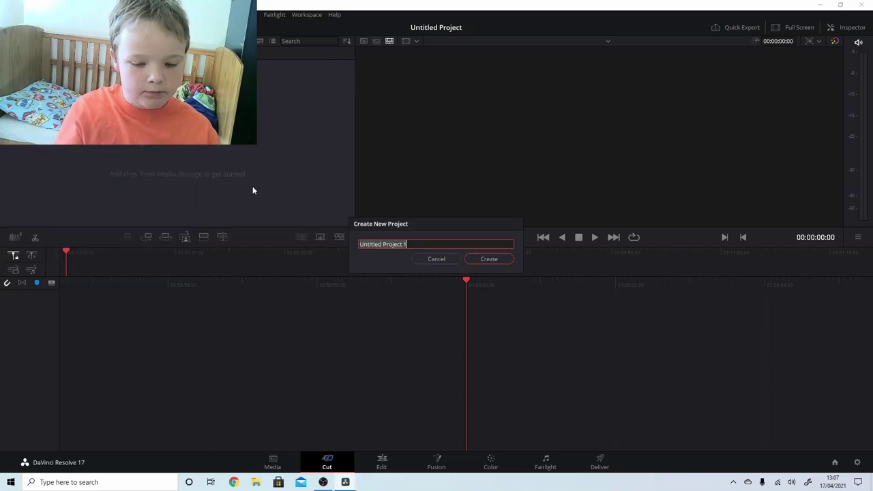
pyautogui.write('Da')
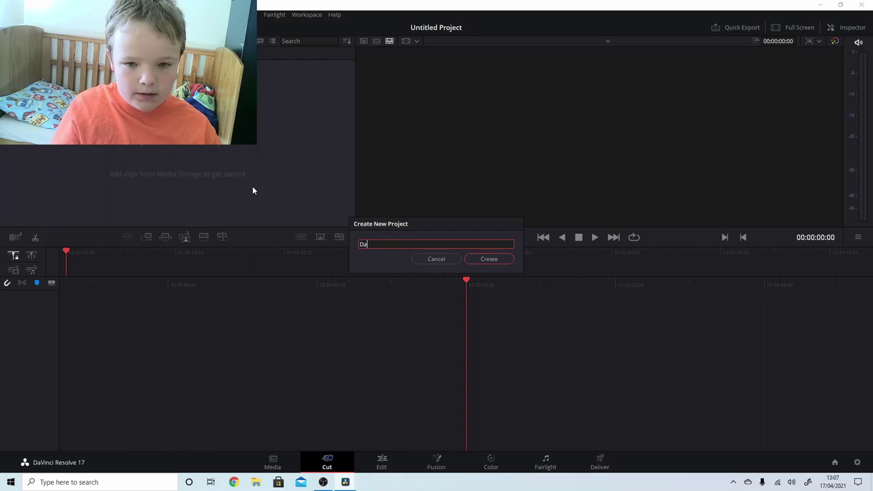
pyautogui.write('Vinci ')
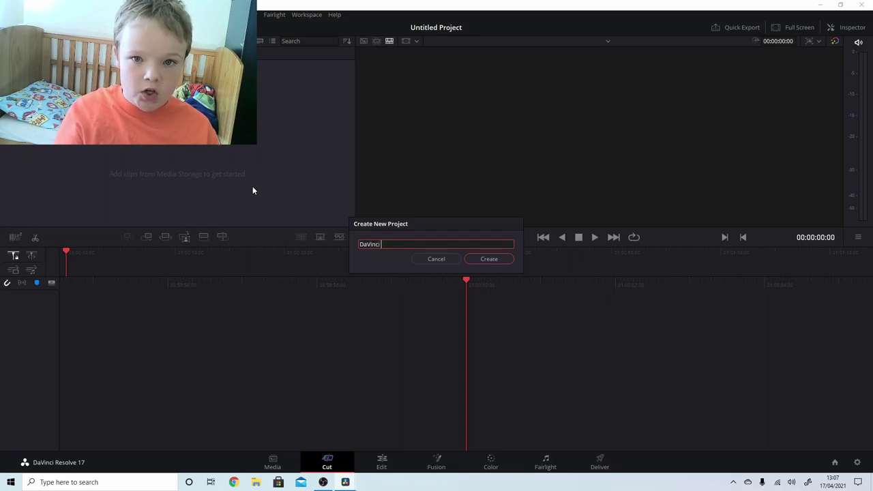
pyautogui.write('Resolv')
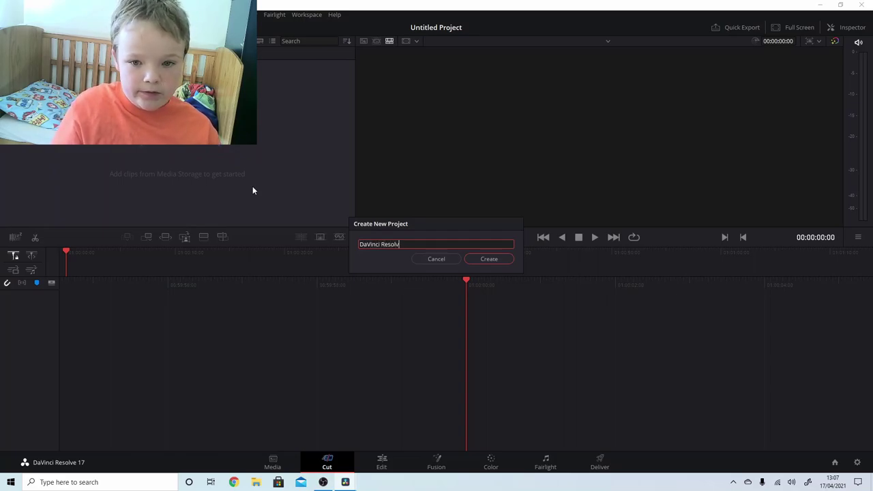
pyautogui.write('e 17')
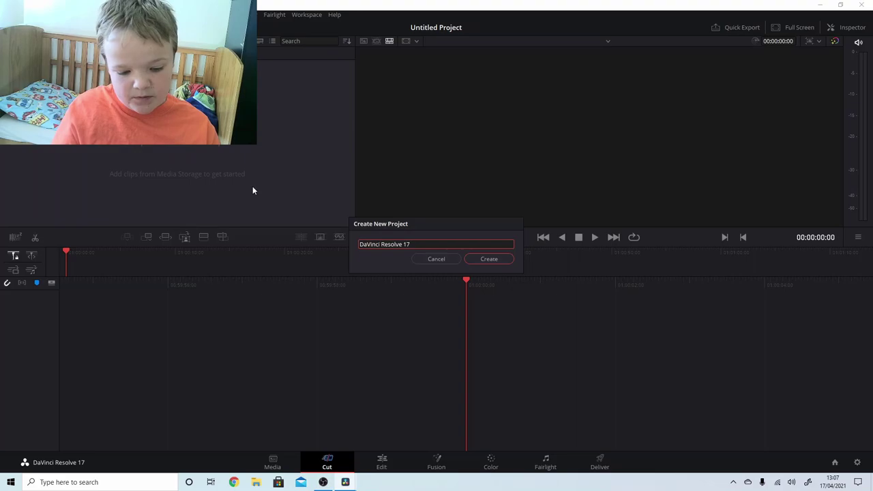
pyautogui.write(' getting')
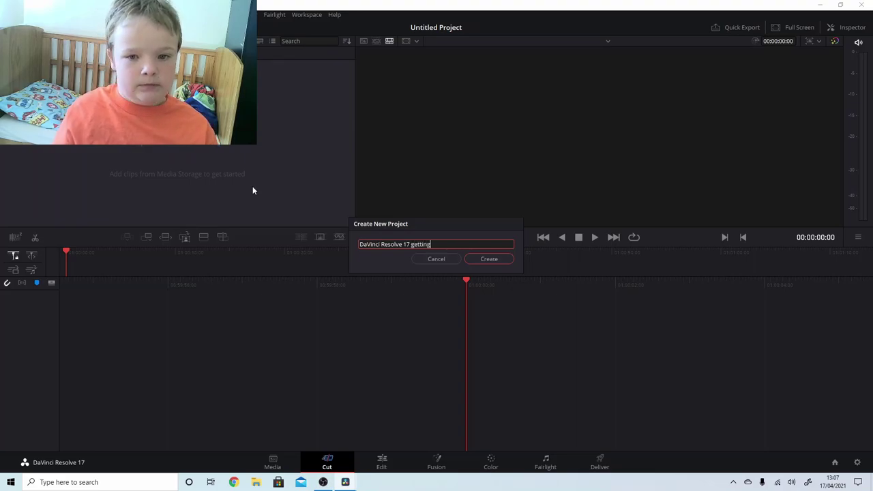
pyautogui.click(481, 259)
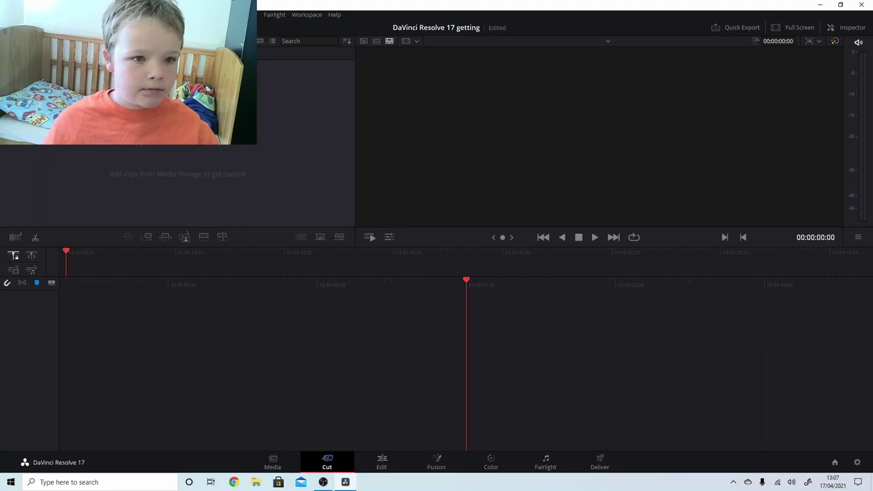
# Try to import the Part 1 video from the Videos folder into the new project's media pool
pyautogui.rightClick(234, 177)
pyautogui.click(267, 217)
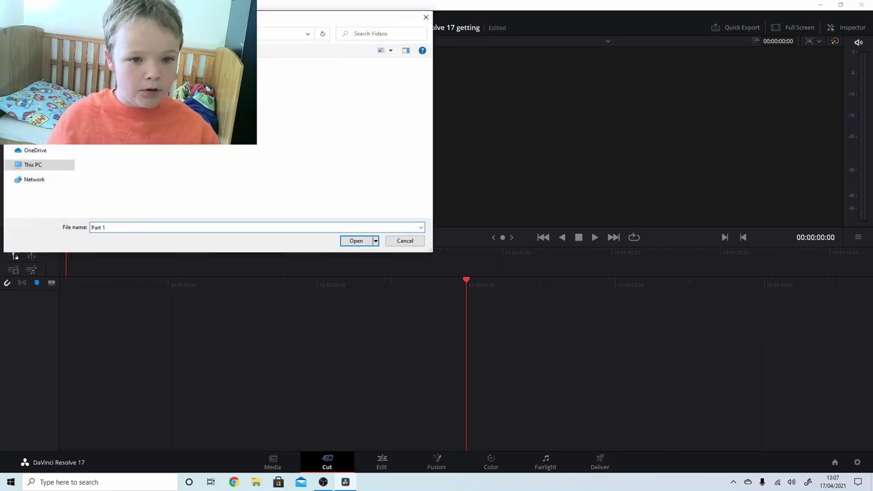
pyautogui.click(356, 241)
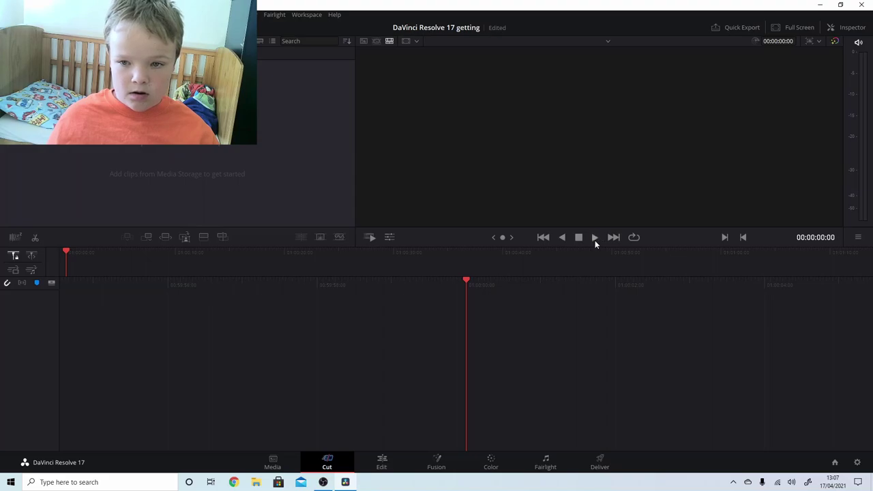
pyautogui.rightClick(273, 195)
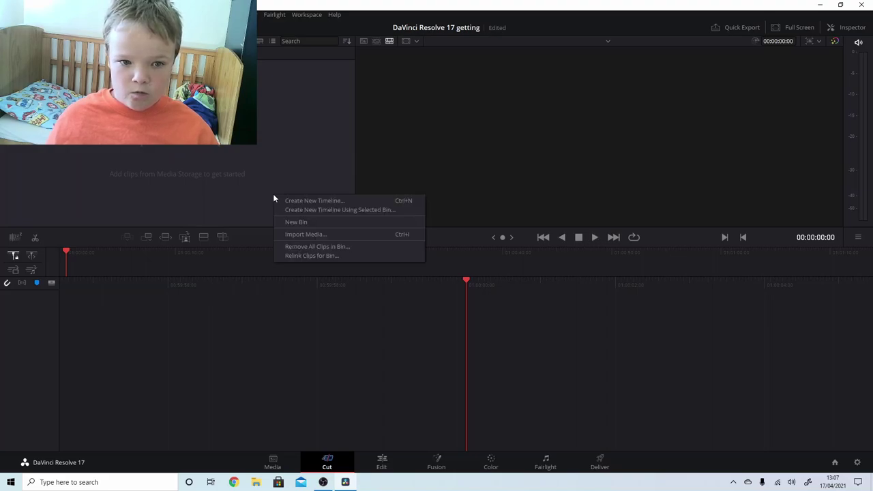
pyautogui.click(240, 306)
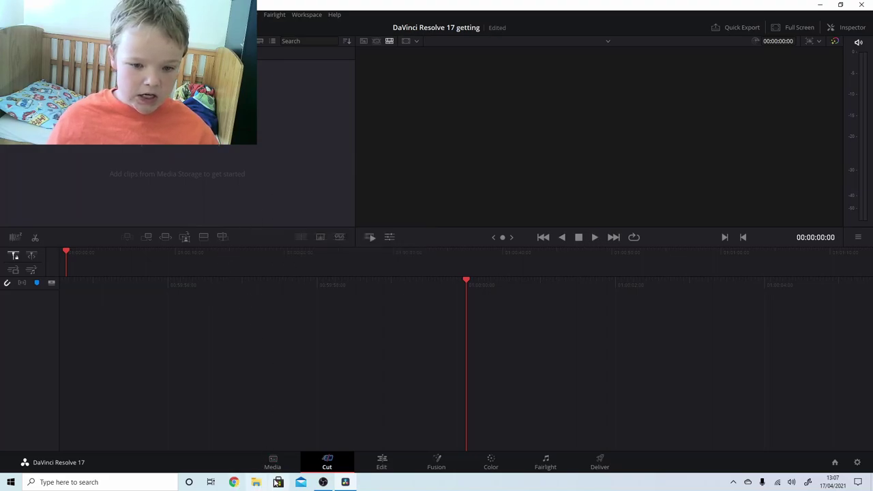
# Browse the media storage on the Media page down to the Videos folder inside the user's profile folder
pyautogui.click(294, 464)
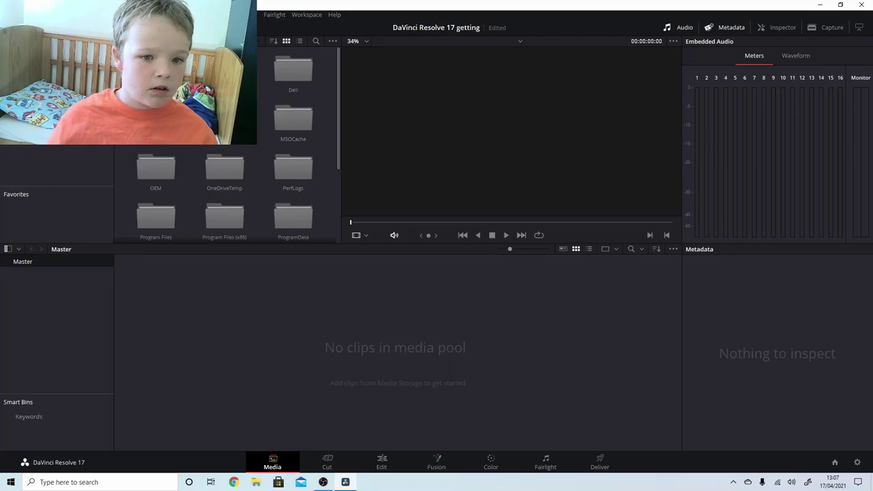
pyautogui.scroll(-4, 261, 155)
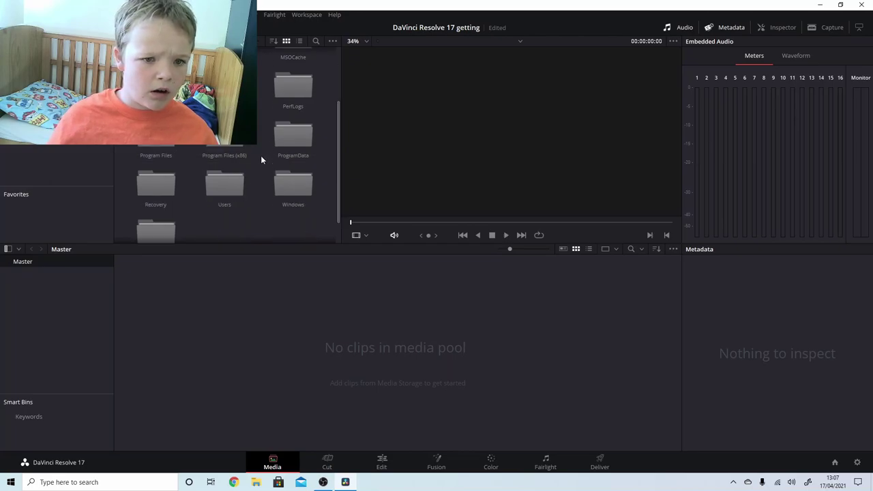
pyautogui.click(225, 169)
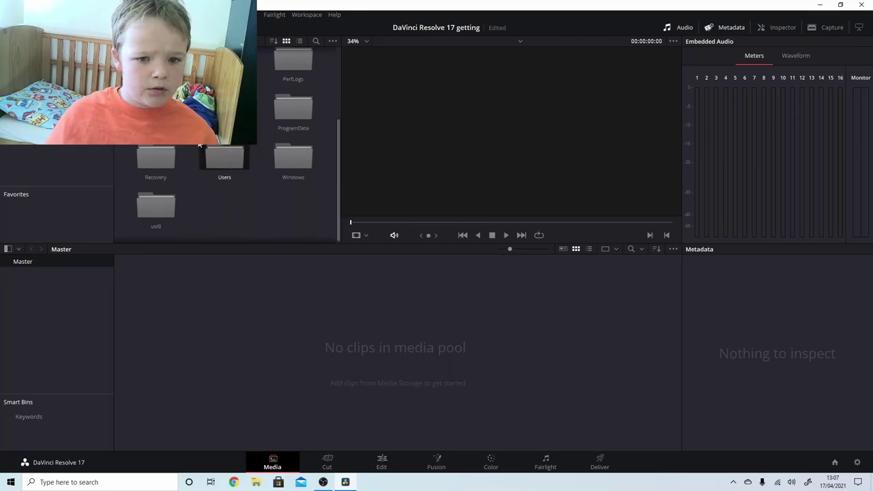
pyautogui.doubleClick(229, 161)
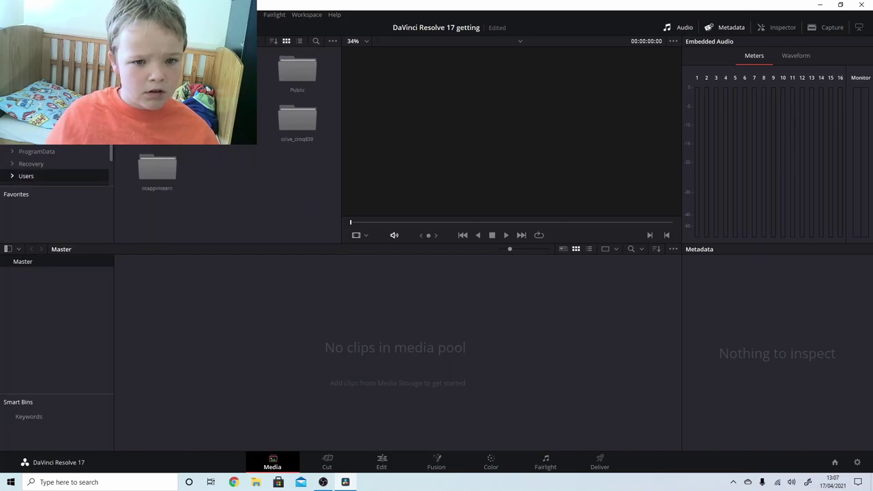
pyautogui.doubleClick(285, 120)
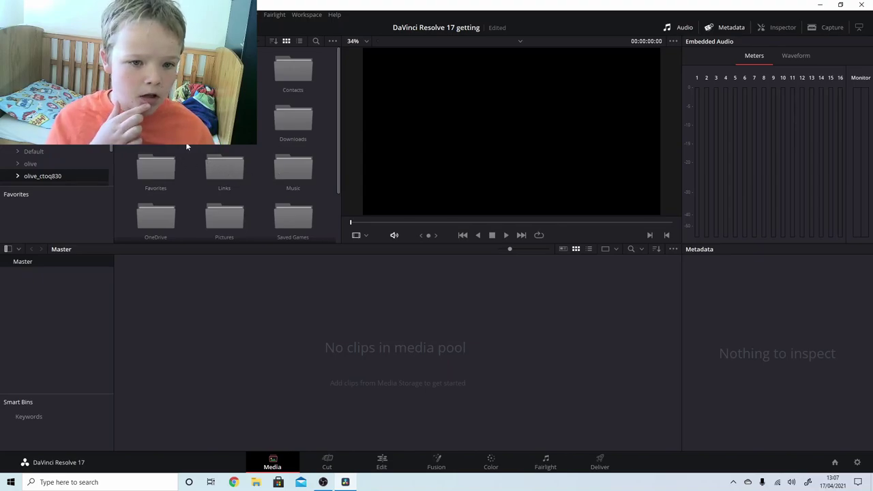
pyautogui.scroll(-2, 267, 140)
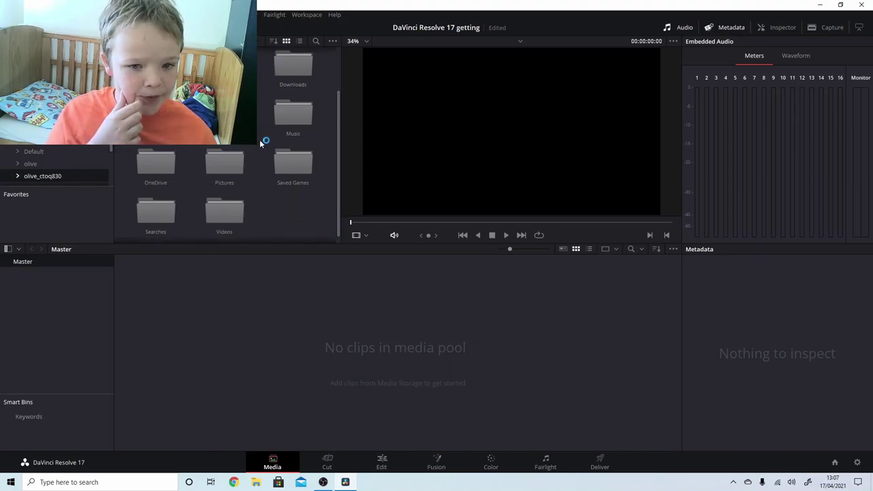
pyautogui.doubleClick(220, 208)
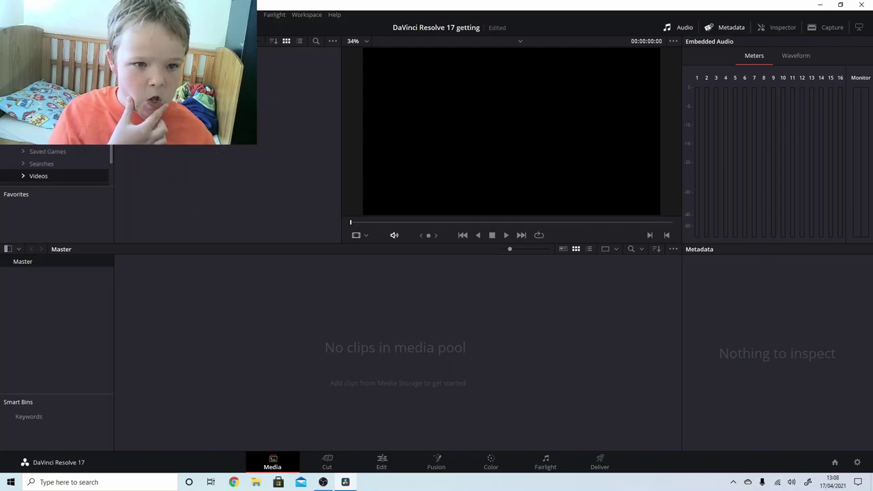
# Hide the media storage's folder tree and reopen the profile's Videos folder to check for clips
pyautogui.click(9, 41)
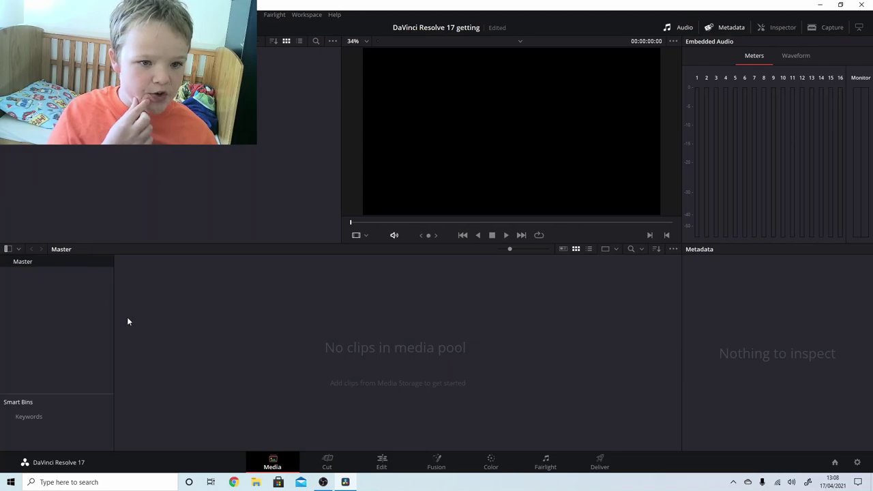
pyautogui.click(321, 462)
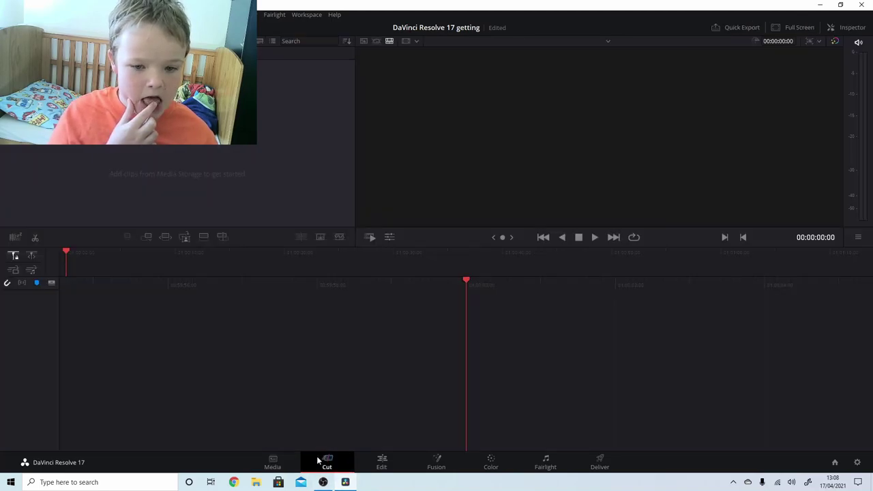
pyautogui.click(272, 462)
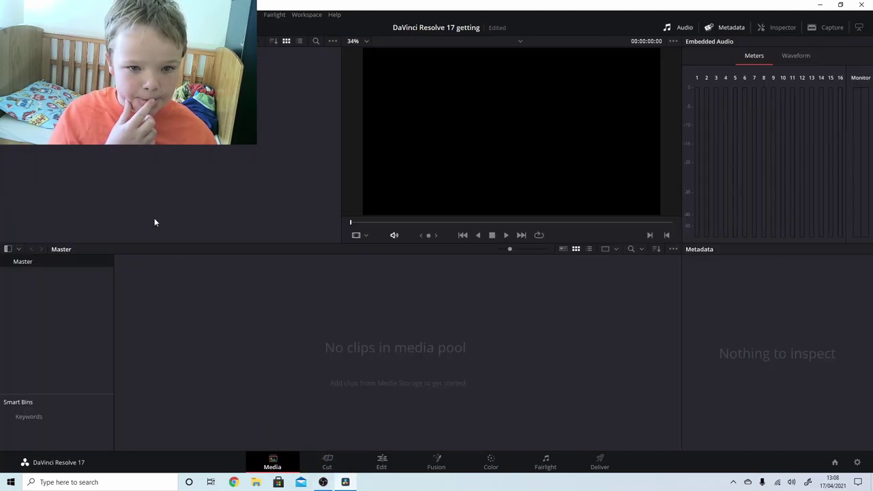
pyautogui.click(42, 27)
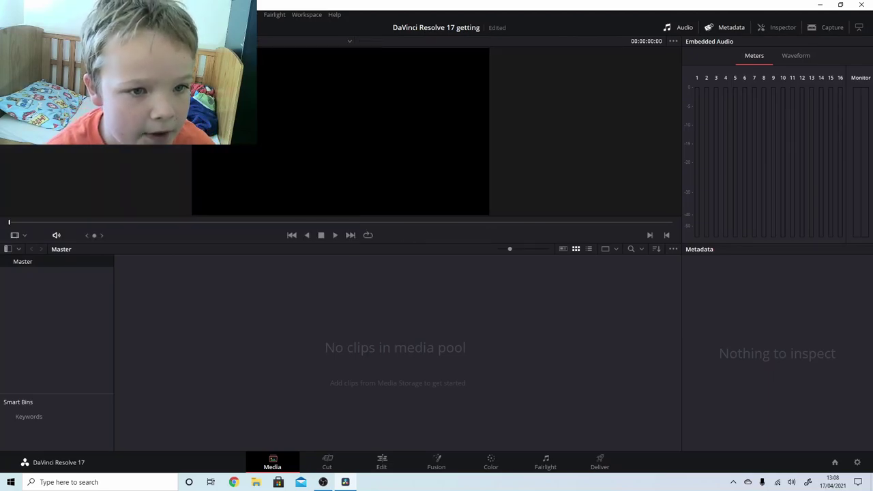
pyautogui.click(42, 27)
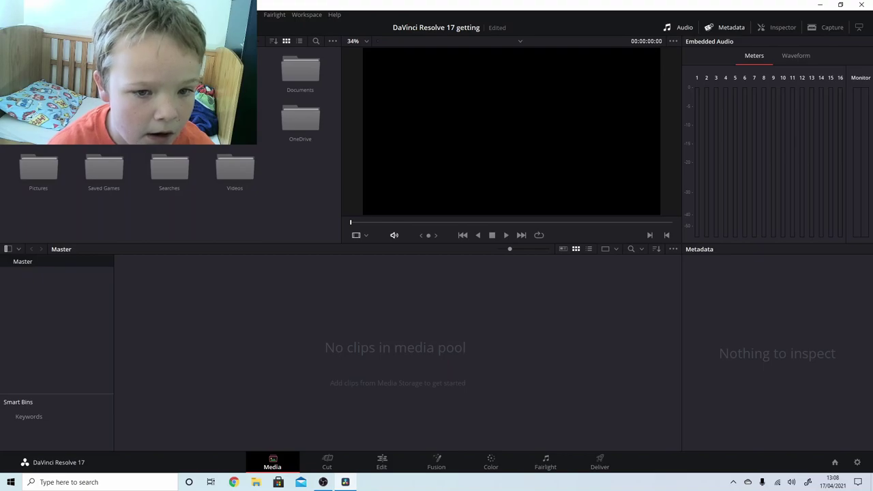
pyautogui.doubleClick(219, 184)
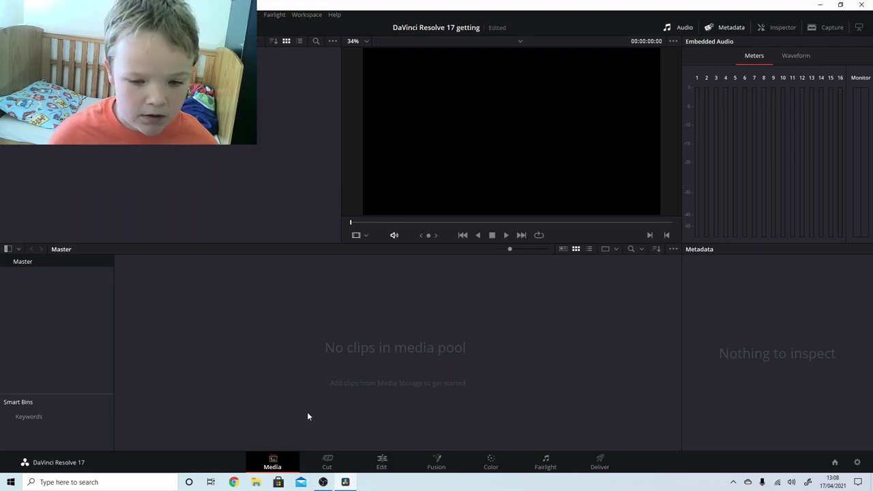
# Switch to OBS and add the Part 1 recording from the Videos folder to the Remux Recordings list
pyautogui.click(322, 482)
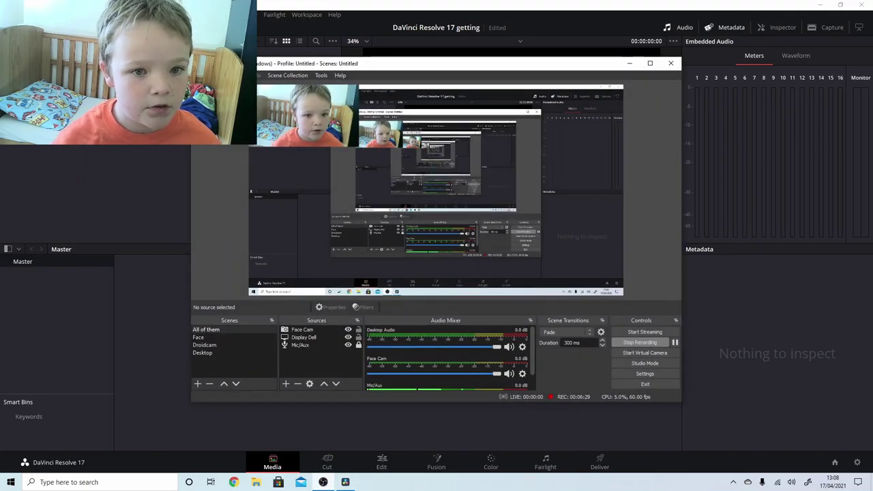
pyautogui.click(204, 103)
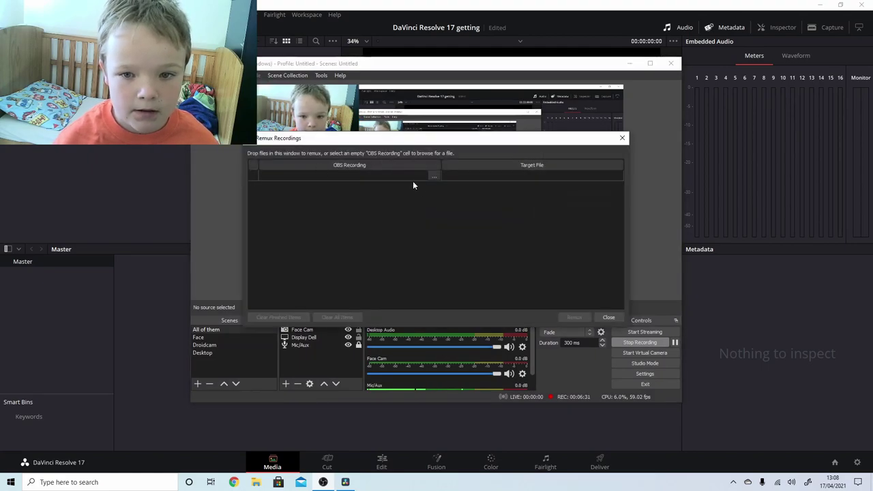
pyautogui.click(434, 177)
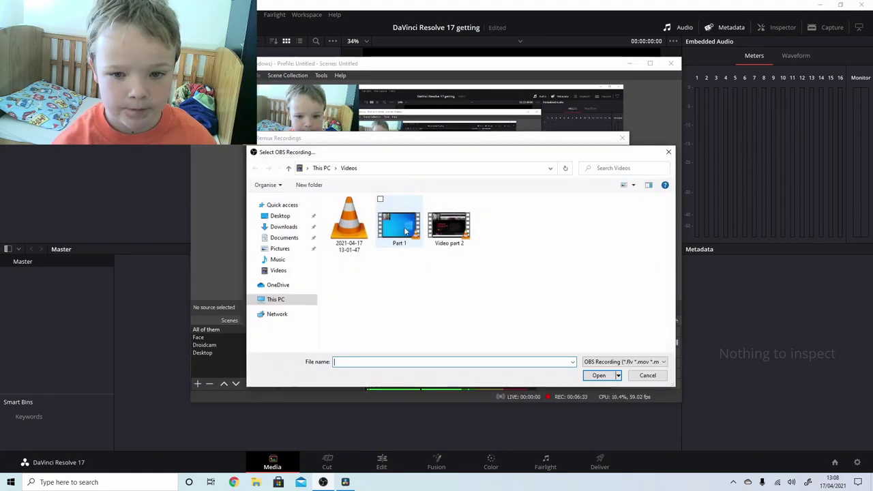
pyautogui.click(403, 229)
pyautogui.doubleClick(404, 230)
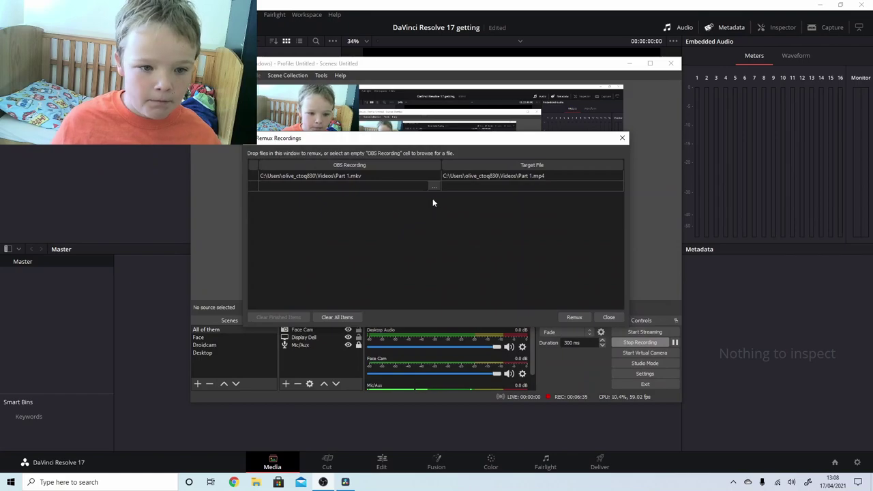
# Add Video part 2 to the remux list, remux both recordings to MP4, and return to DaVinci Resolve
pyautogui.click(433, 188)
pyautogui.click(451, 231)
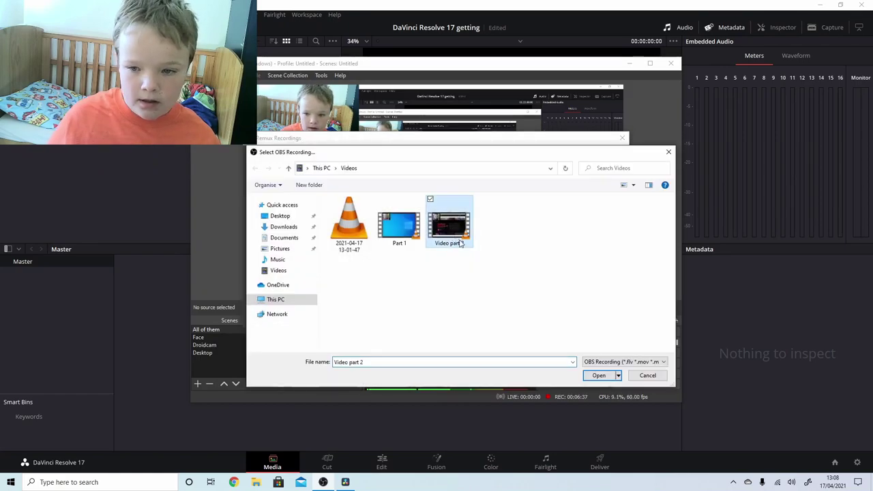
pyautogui.click(590, 373)
pyautogui.click(571, 317)
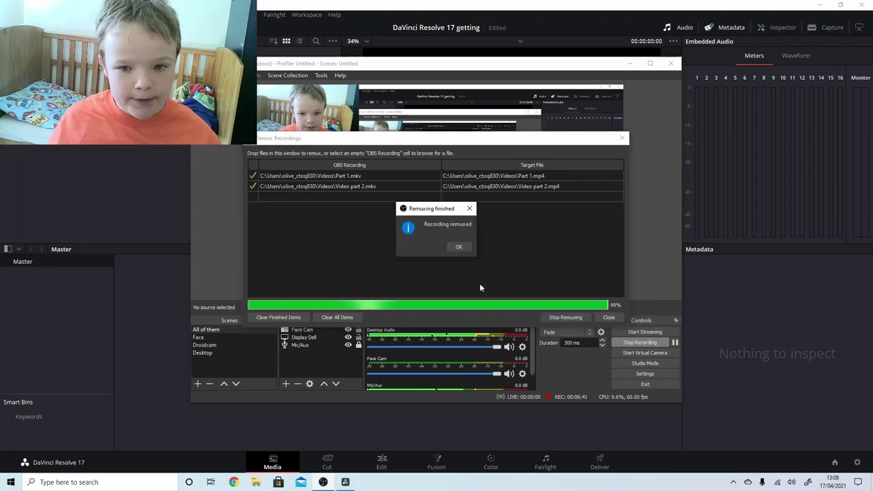
pyautogui.click(457, 246)
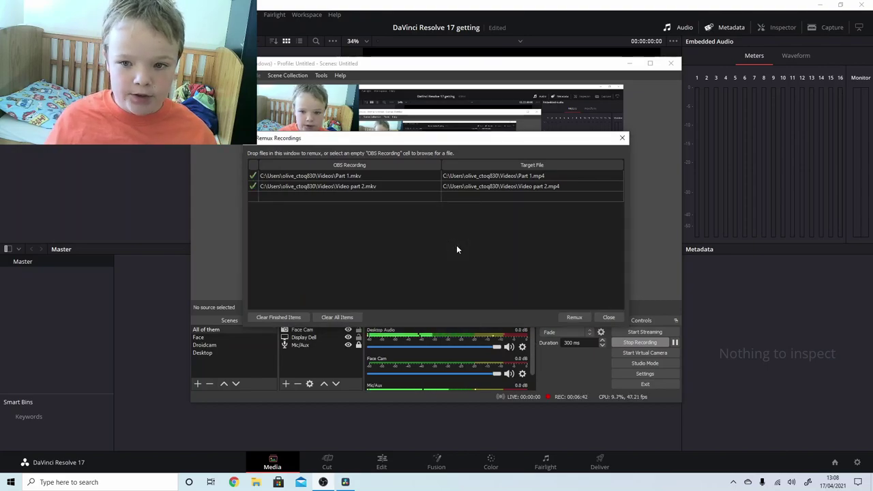
pyautogui.click(605, 317)
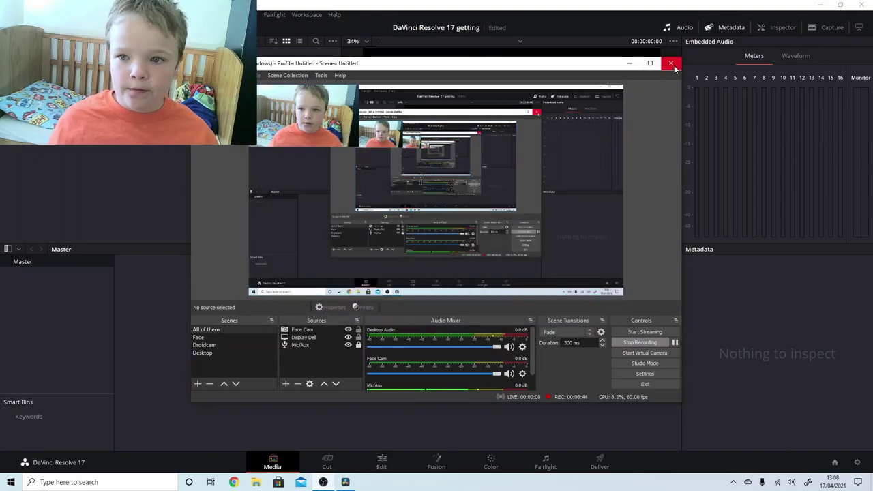
pyautogui.click(629, 64)
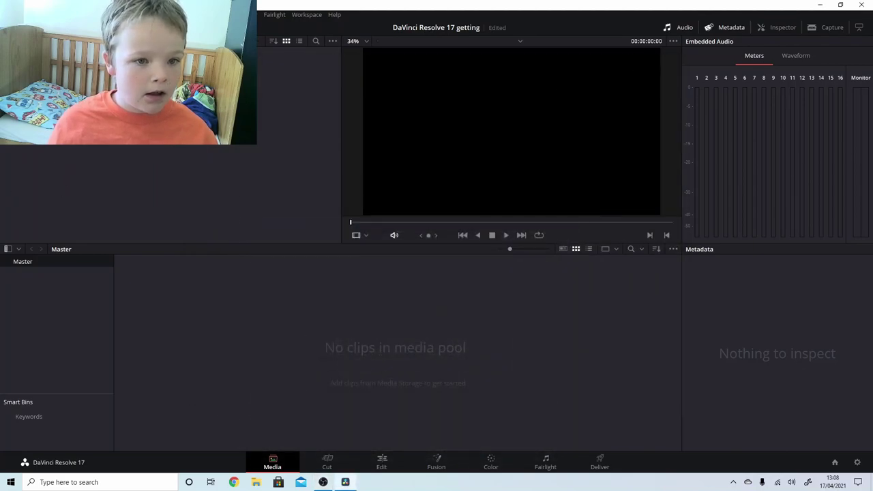
# Import the MP4 versions of Part 1 and Video part 2 into the media pool, changing the project frame rate to match the clips
pyautogui.click(65, 102)
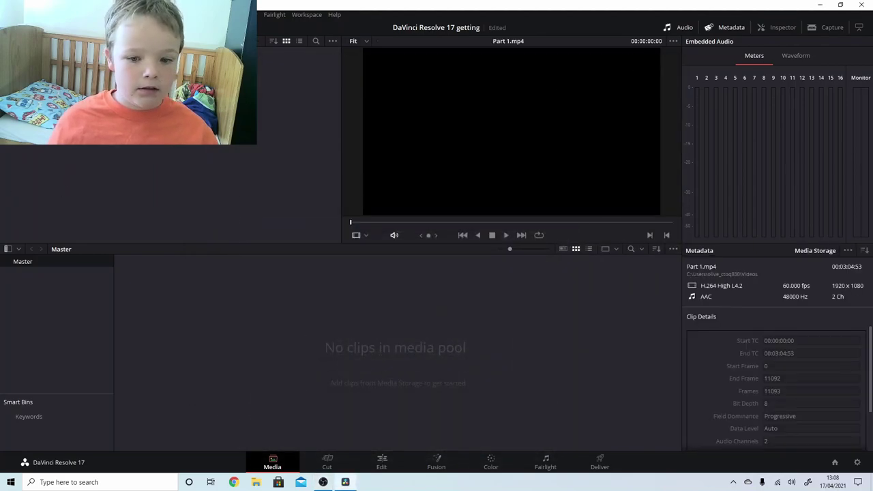
pyautogui.click(327, 462)
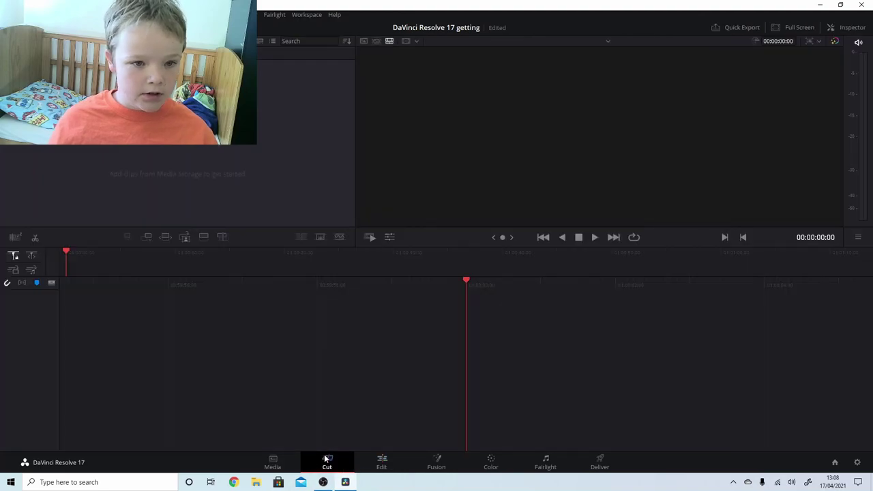
pyautogui.rightClick(172, 136)
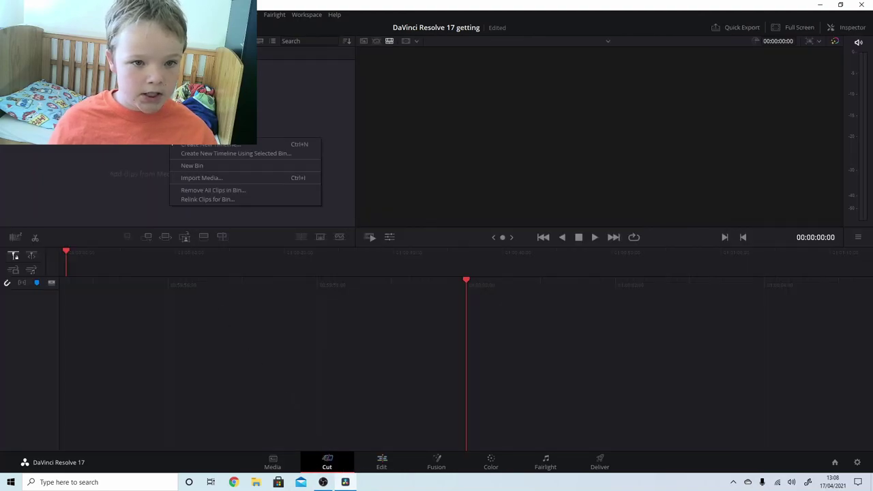
pyautogui.click(216, 178)
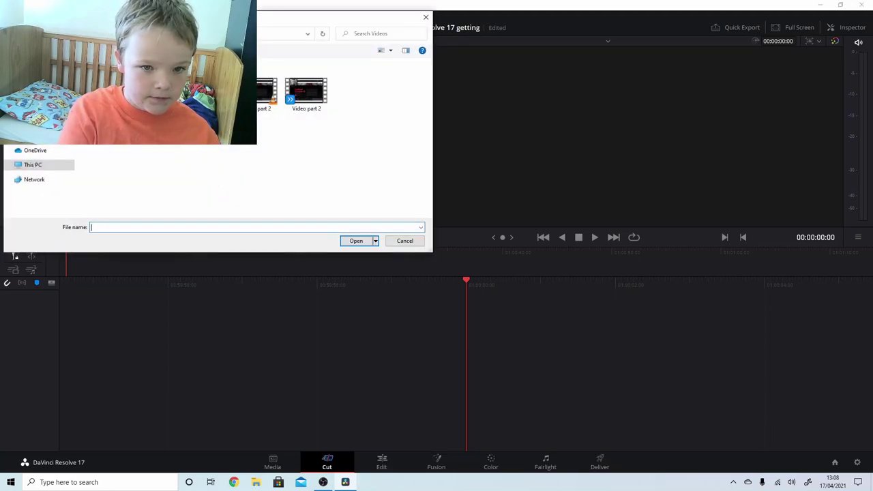
pyautogui.write('Part 1')
pyautogui.click(307, 88)
pyautogui.keyDown('ctrl'); pyautogui.click(205, 89); pyautogui.keyUp('ctrl')
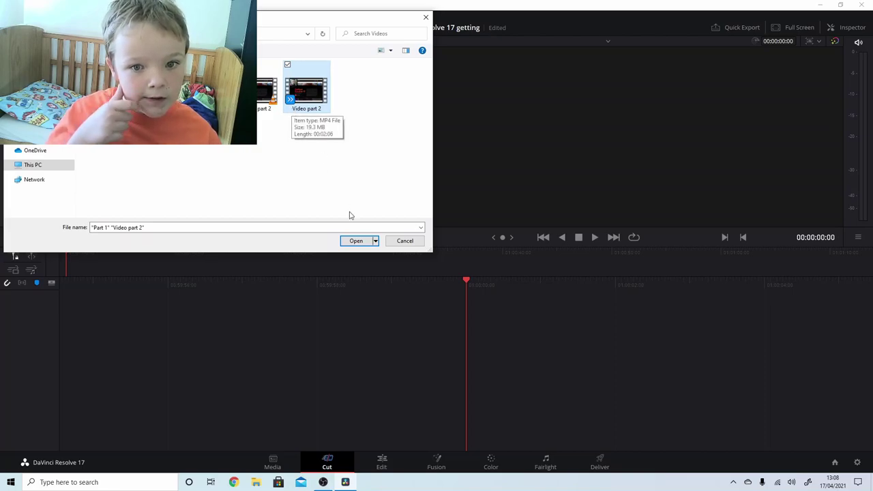
pyautogui.click(356, 240)
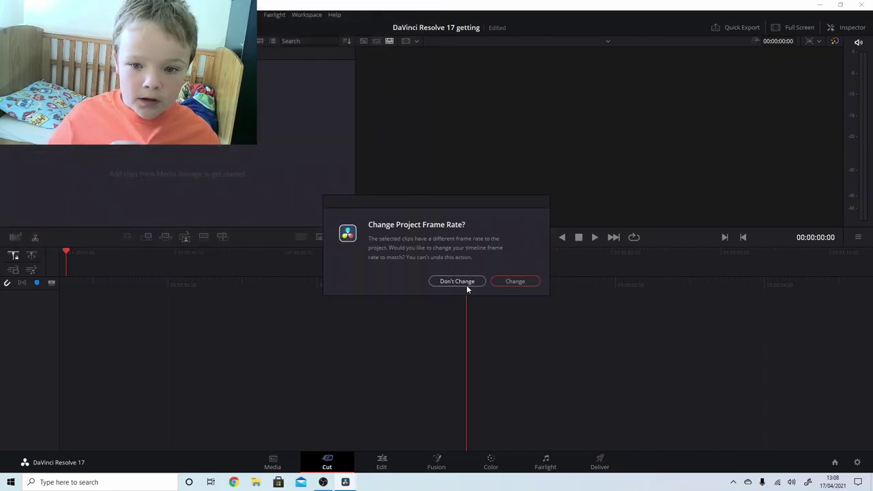
pyautogui.click(516, 281)
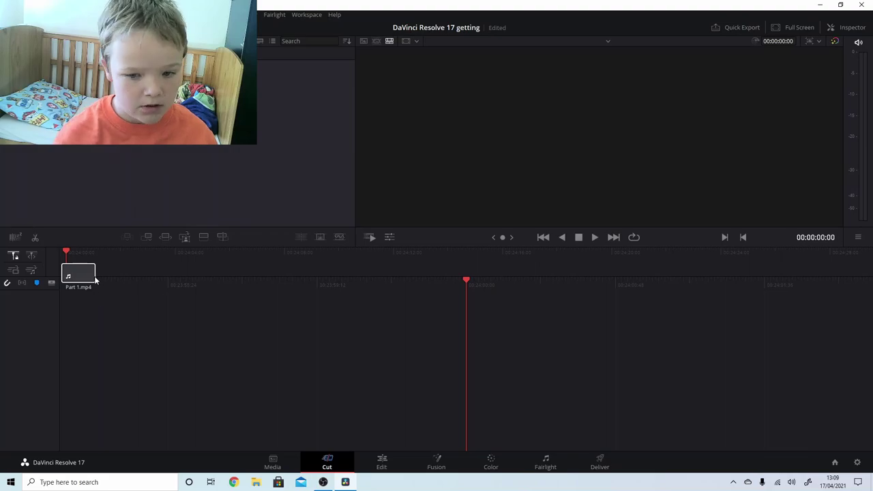
# Place Part 1.mp4 on the empty timeline and play it from the start, stopping at about 01:00:43:46
pyautogui.moveTo(88, 285); pyautogui.dragTo(105, 272)
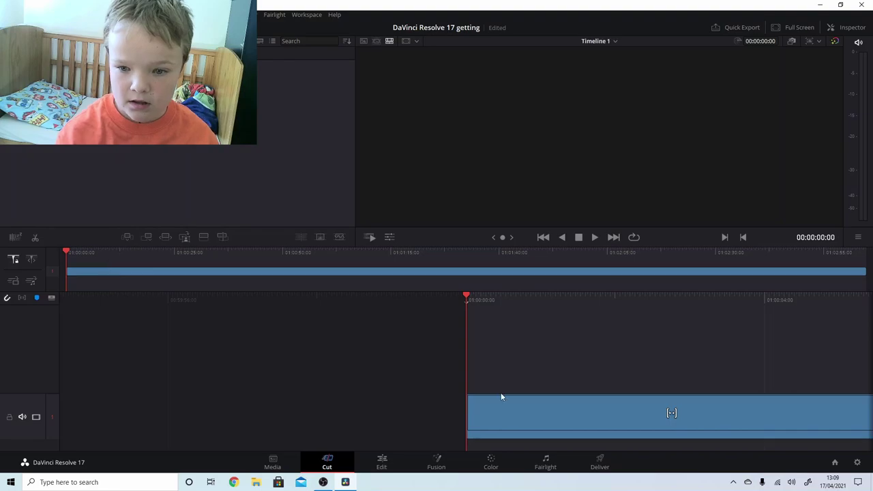
pyautogui.click(597, 242)
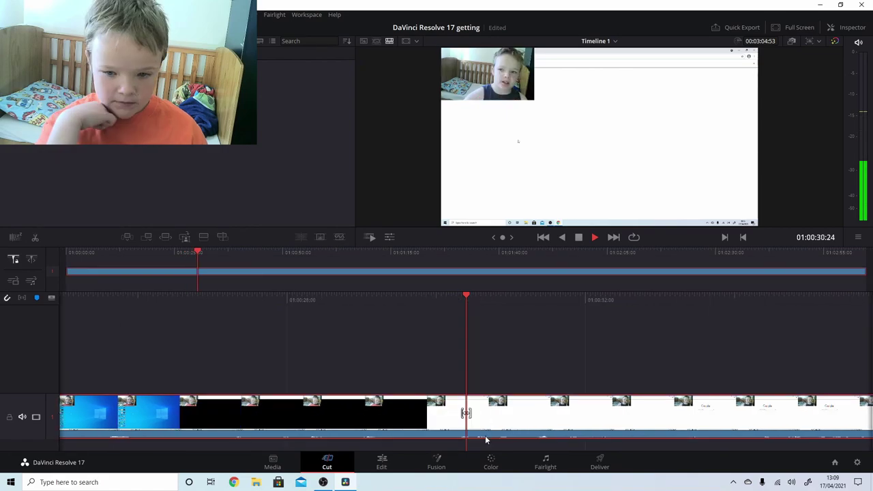
pyautogui.click(591, 241)
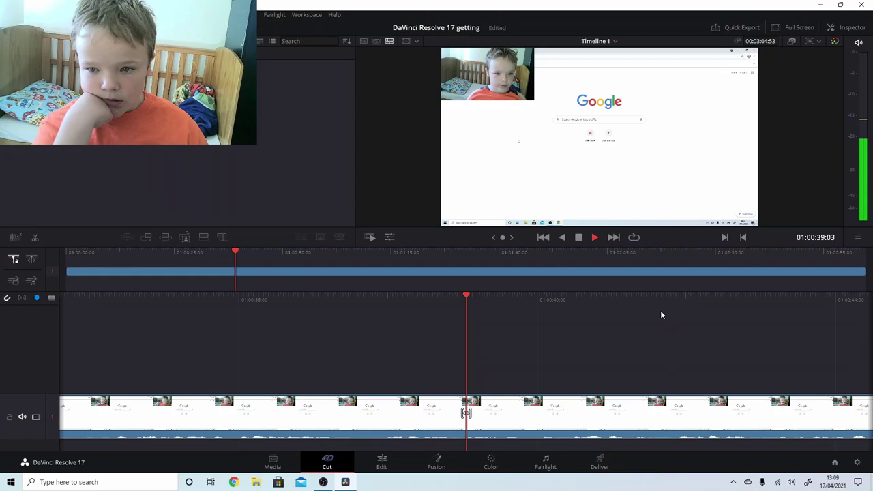
pyautogui.click(578, 238)
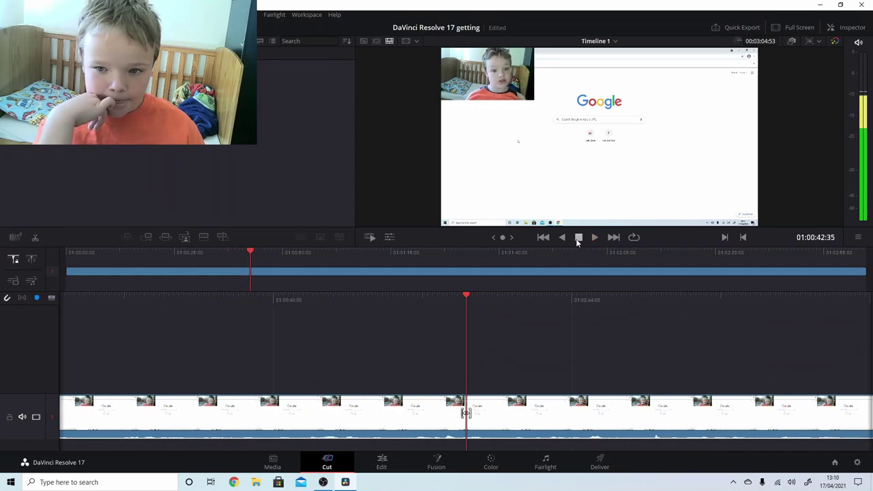
pyautogui.click(577, 237)
pyautogui.click(594, 237)
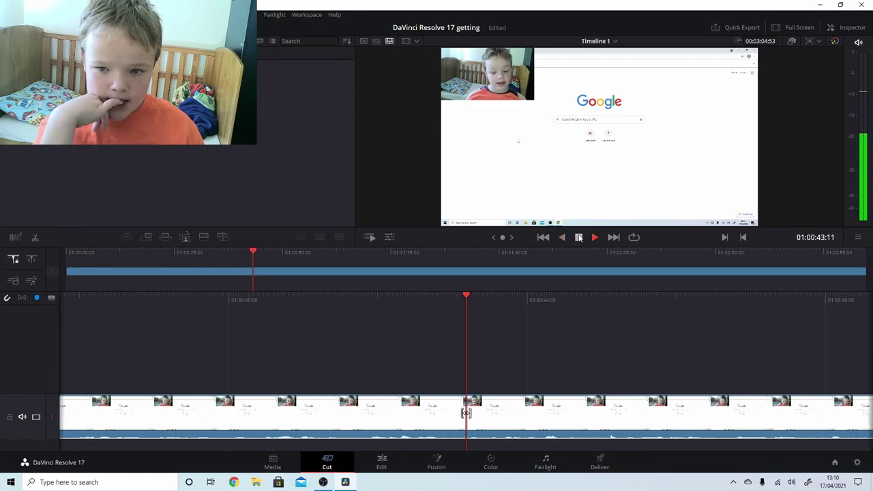
pyautogui.click(579, 238)
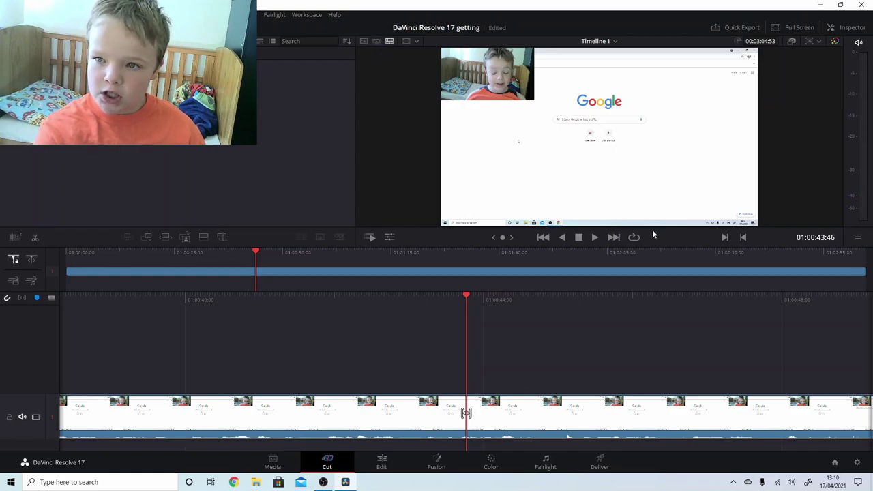
# Split the Part 1 clip at 01:00:43:46 and 01:00:49:08, and cut the section between the splits out of the timeline
pyautogui.click(35, 239)
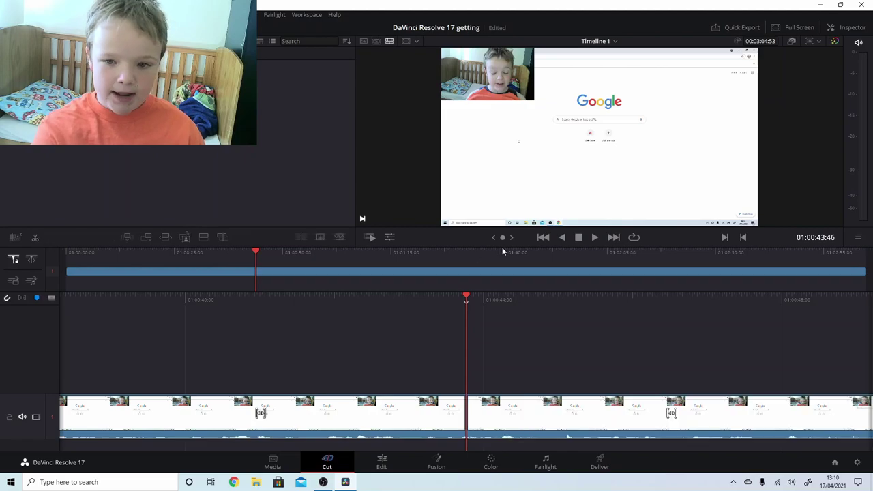
pyautogui.click(578, 237)
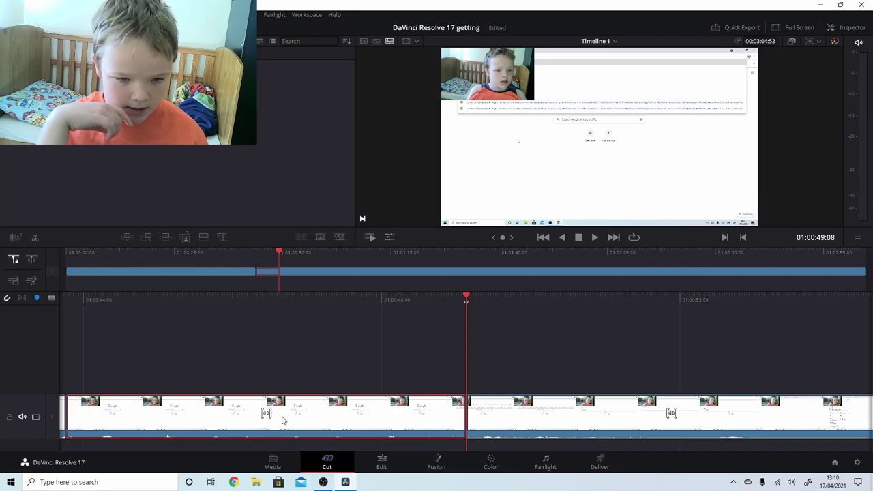
pyautogui.rightClick(309, 411)
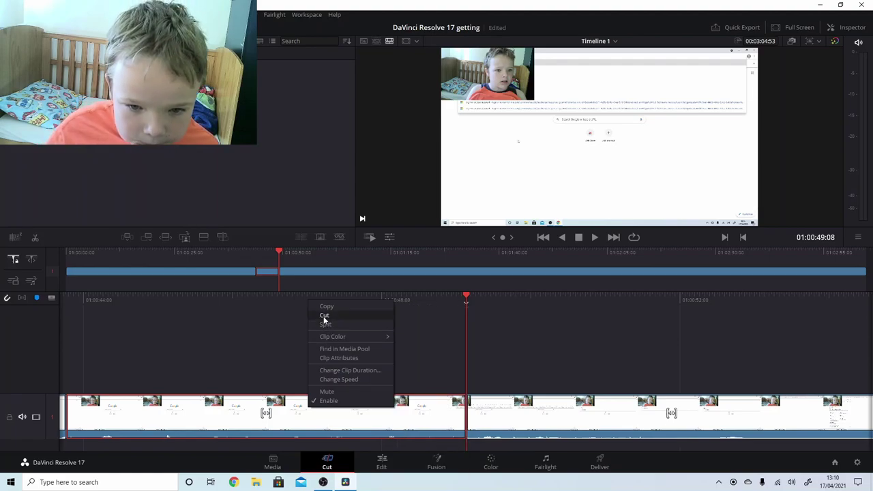
pyautogui.click(325, 316)
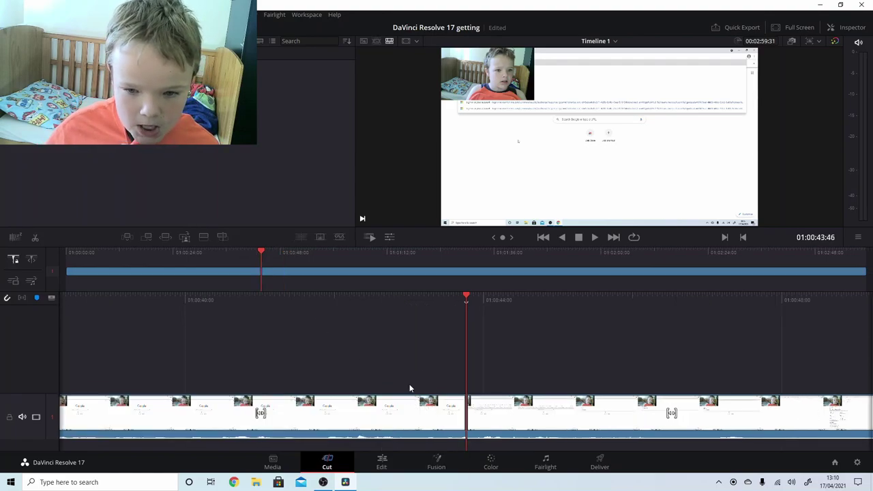
# Play the timeline onward from the join at 01:00:43:46 to review the footage past 01:01:02:21
pyautogui.click(592, 241)
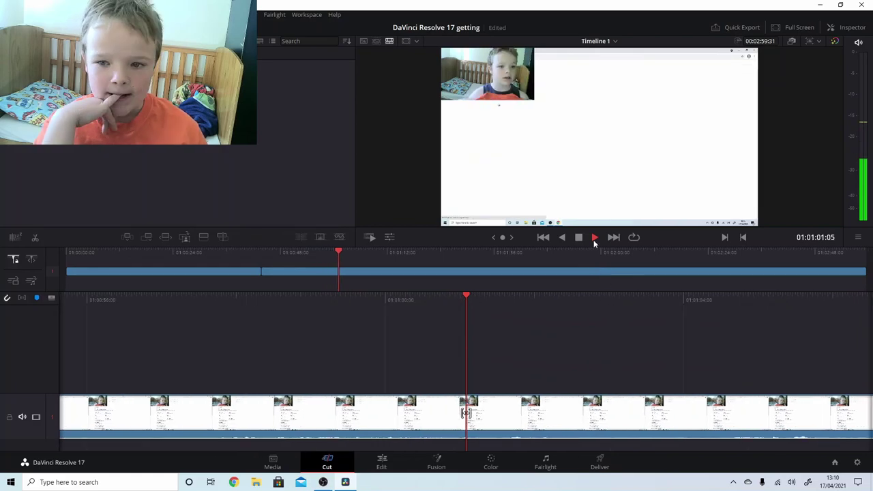
pyautogui.click(615, 240)
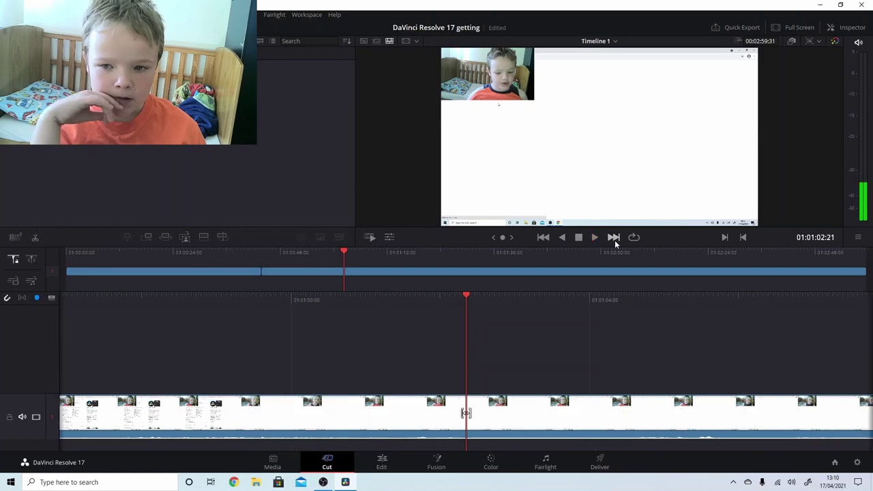
pyautogui.click(594, 238)
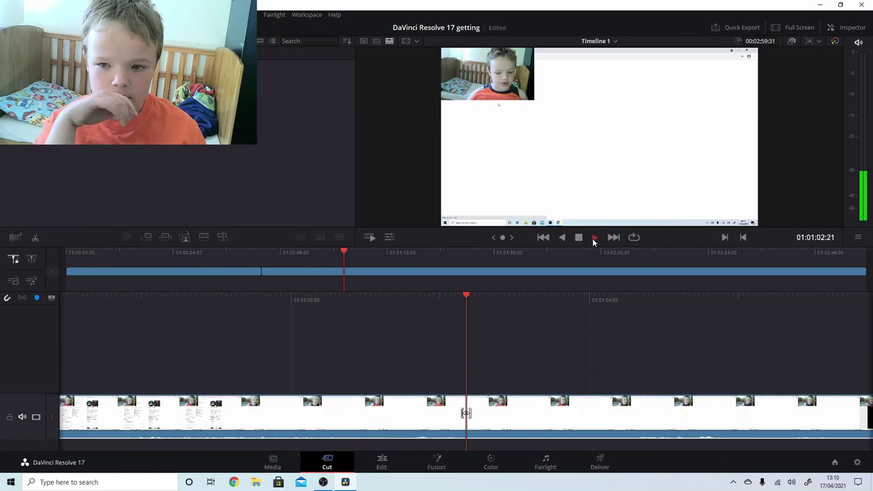
pyautogui.click(633, 239)
pyautogui.click(631, 240)
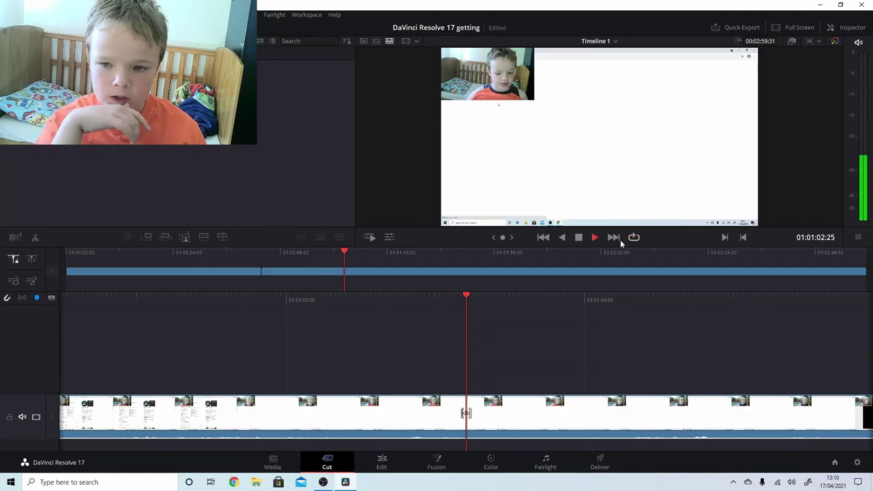